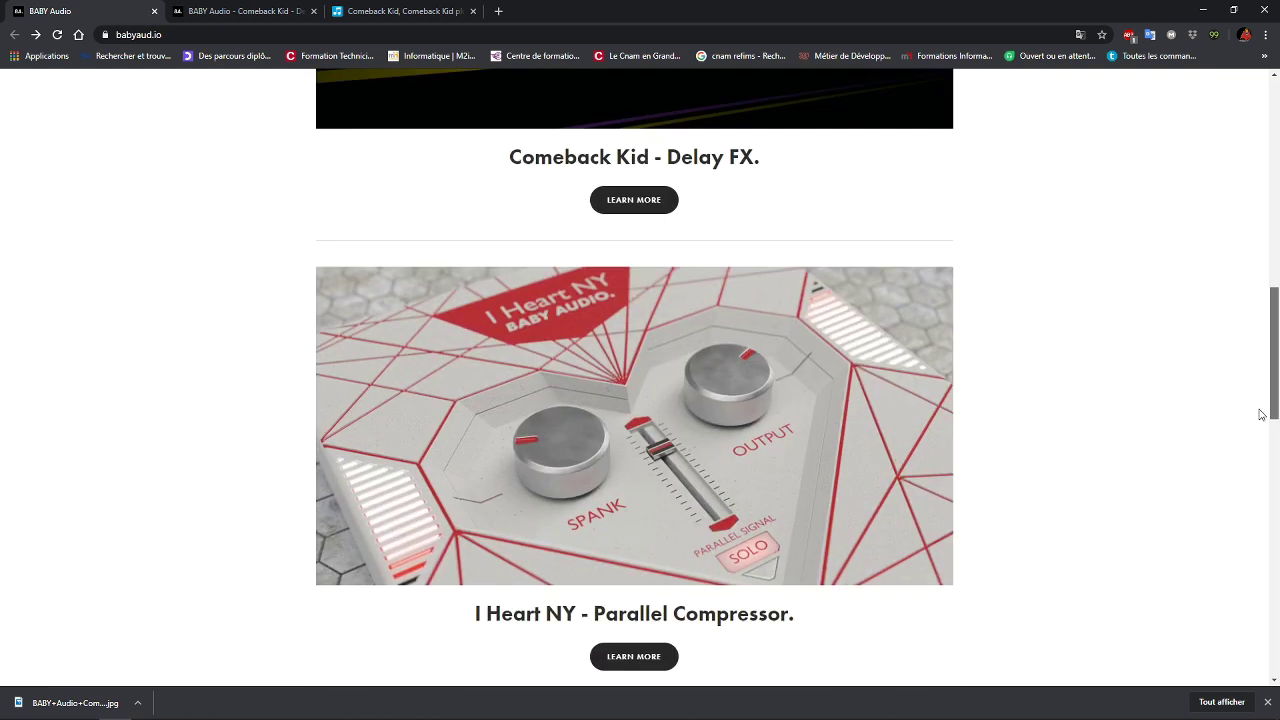
Review the Comeback Kid product page on Plugin Boutique, from its price and ratings to the feature list.
click(413, 12)
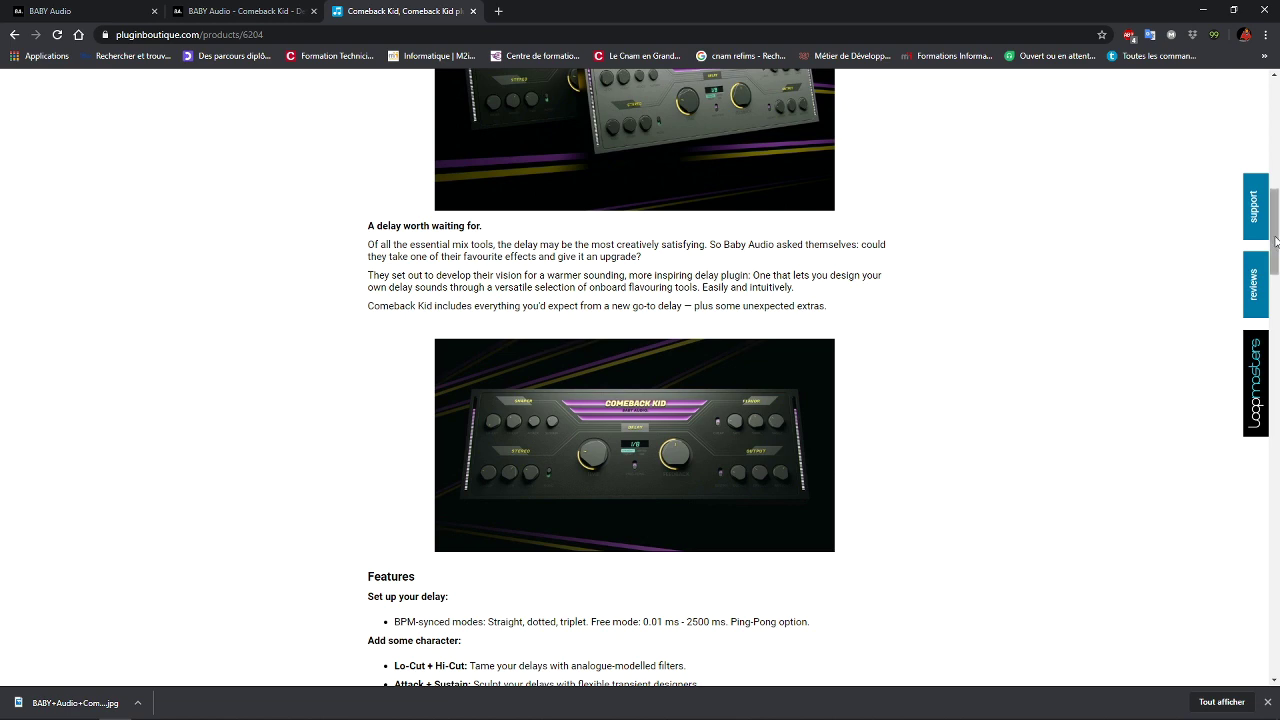
drag(1275, 242, 1276, 128)
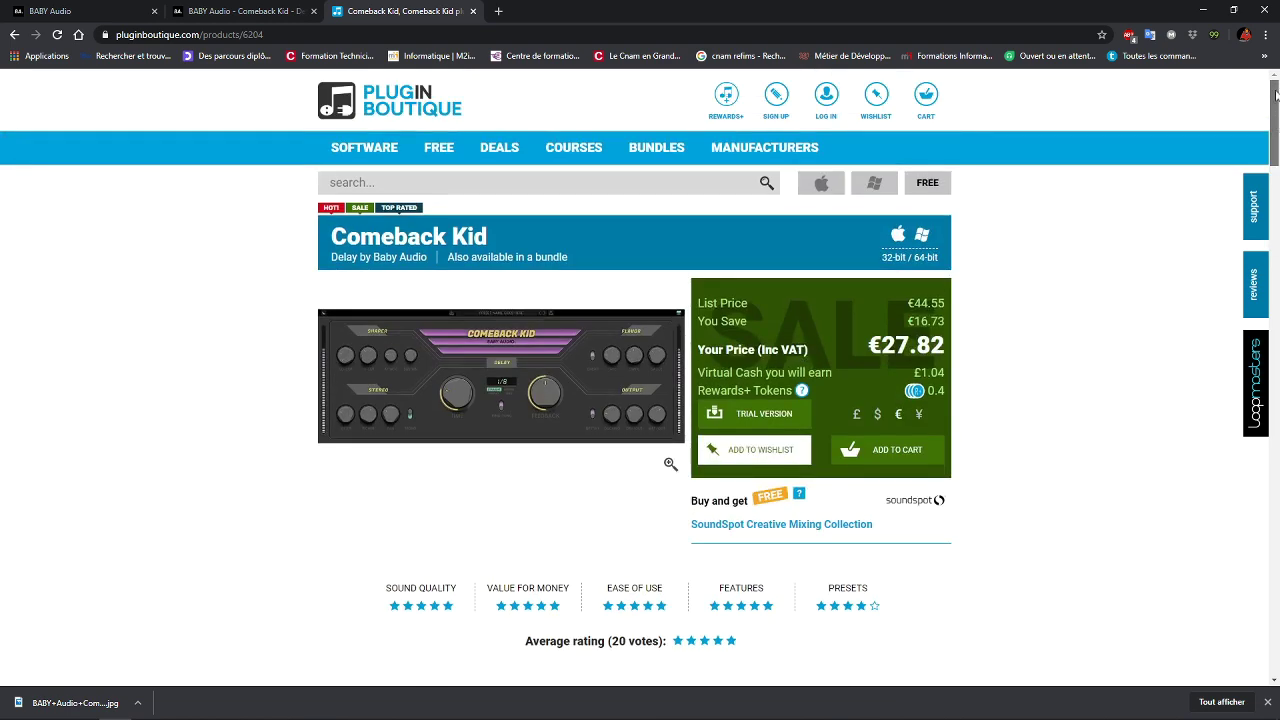
drag(1276, 96, 1277, 308)
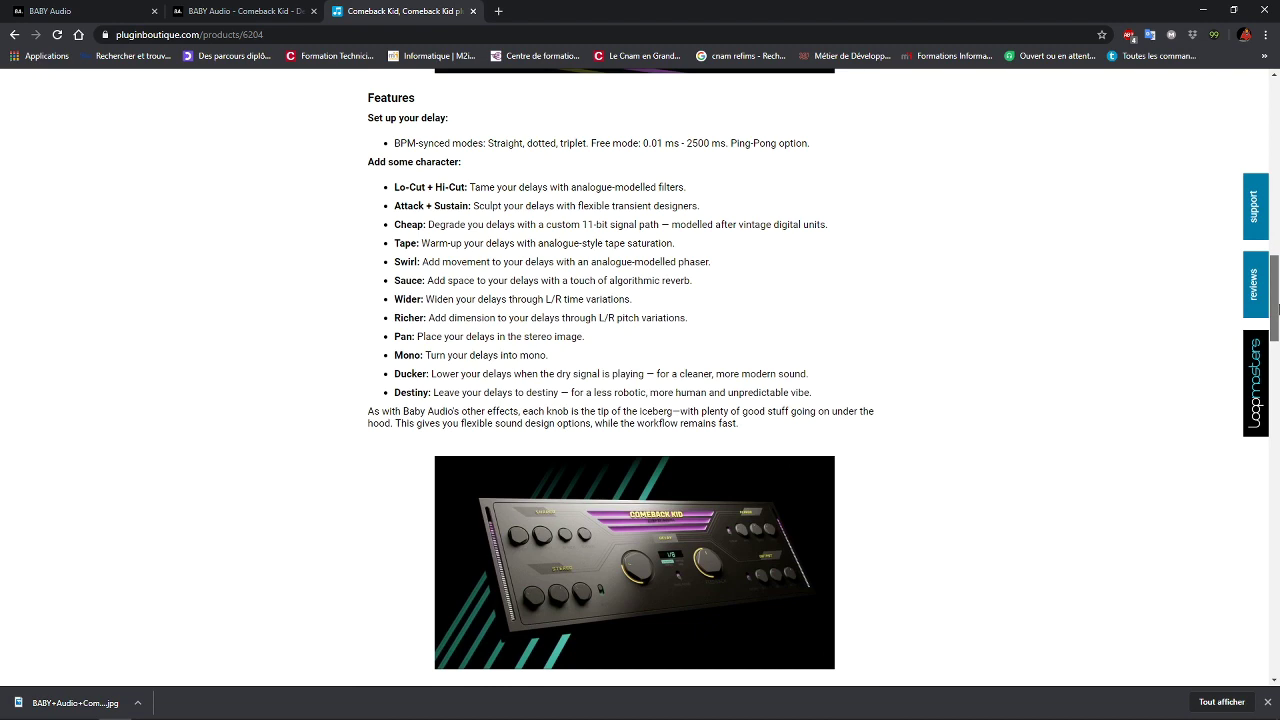
drag(1277, 308, 1275, 127)
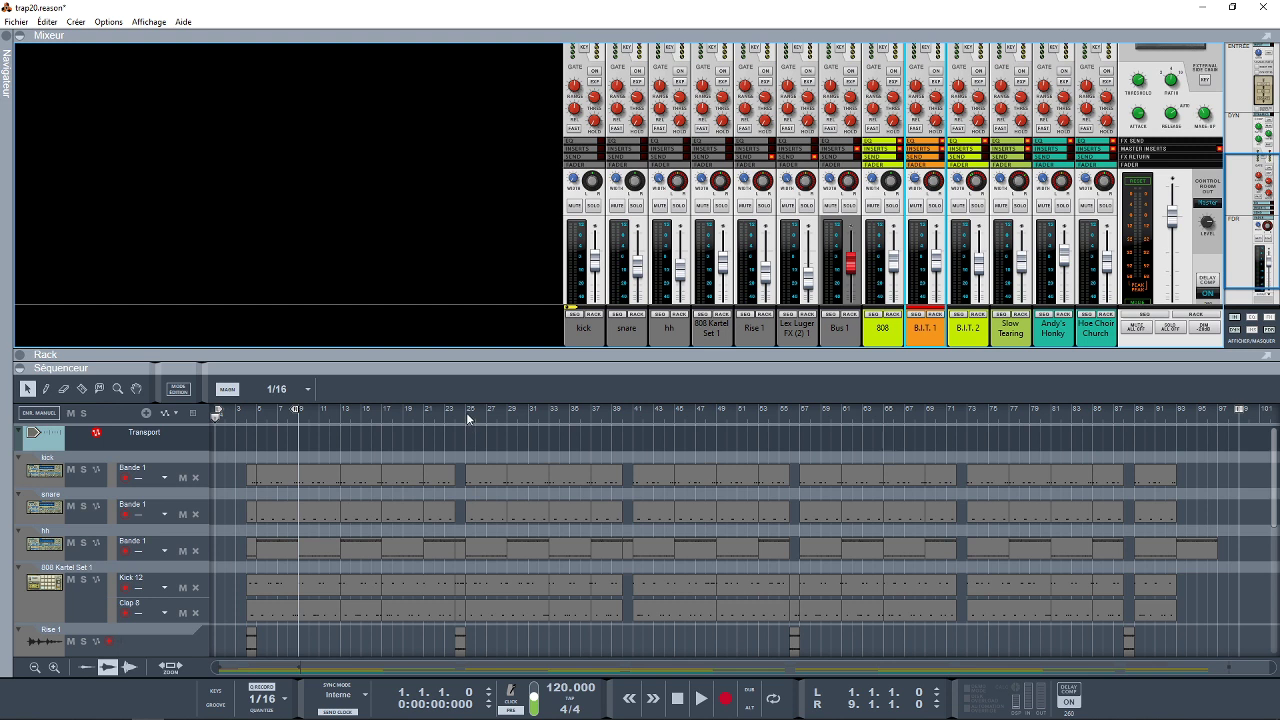
Switch to Reason, play the trap20 song and examine the rack's master inserts, RV7000 reverb and ComebackKid send effect.
key(space)
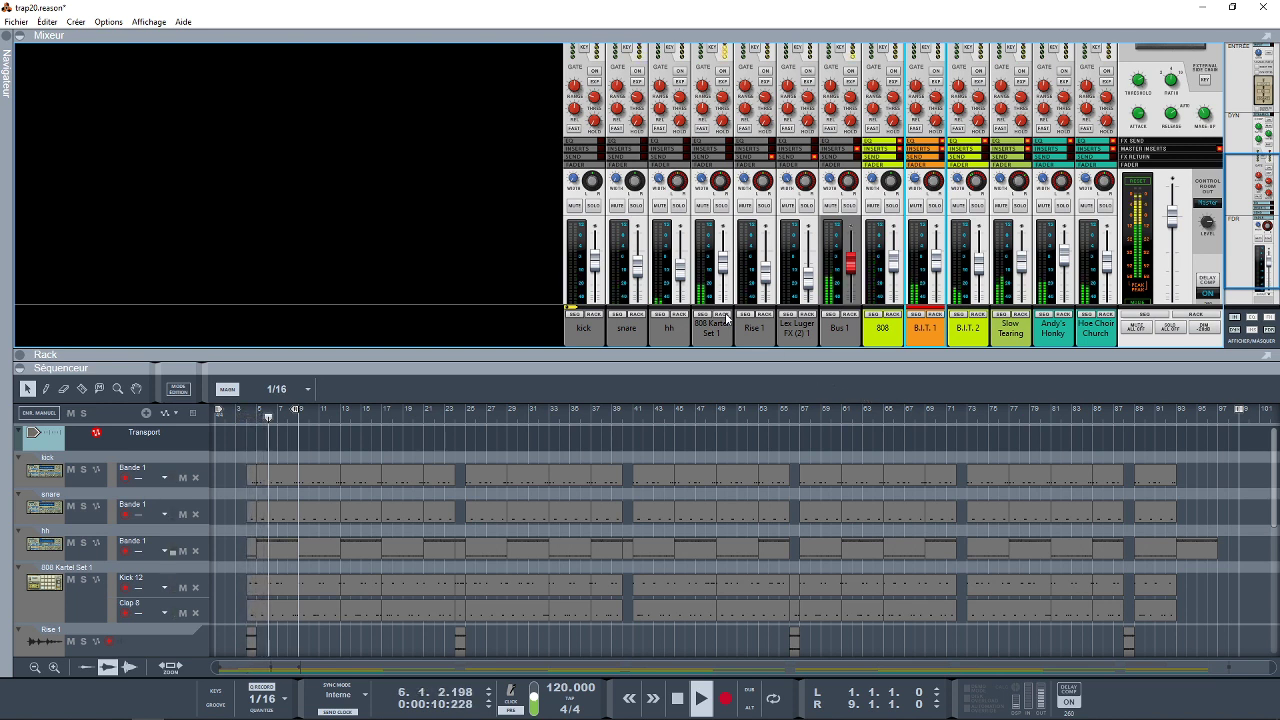
click(39, 37)
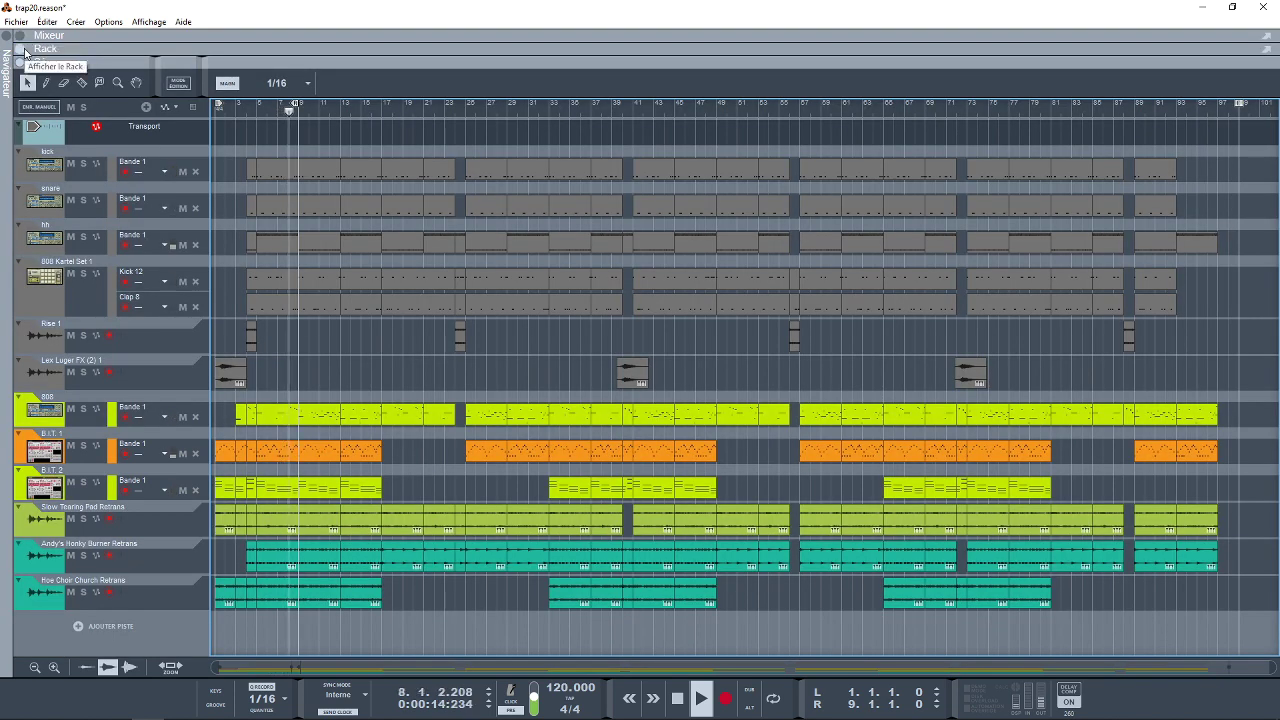
click(40, 48)
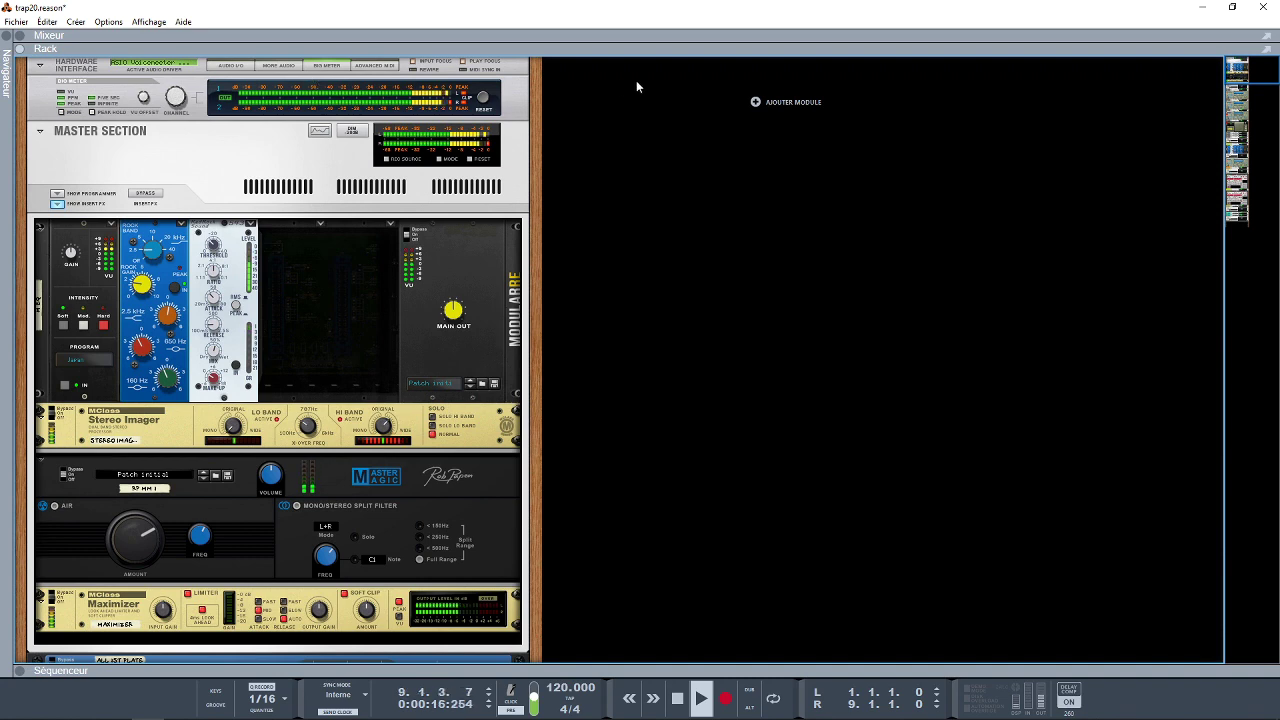
drag(1261, 78, 1270, 91)
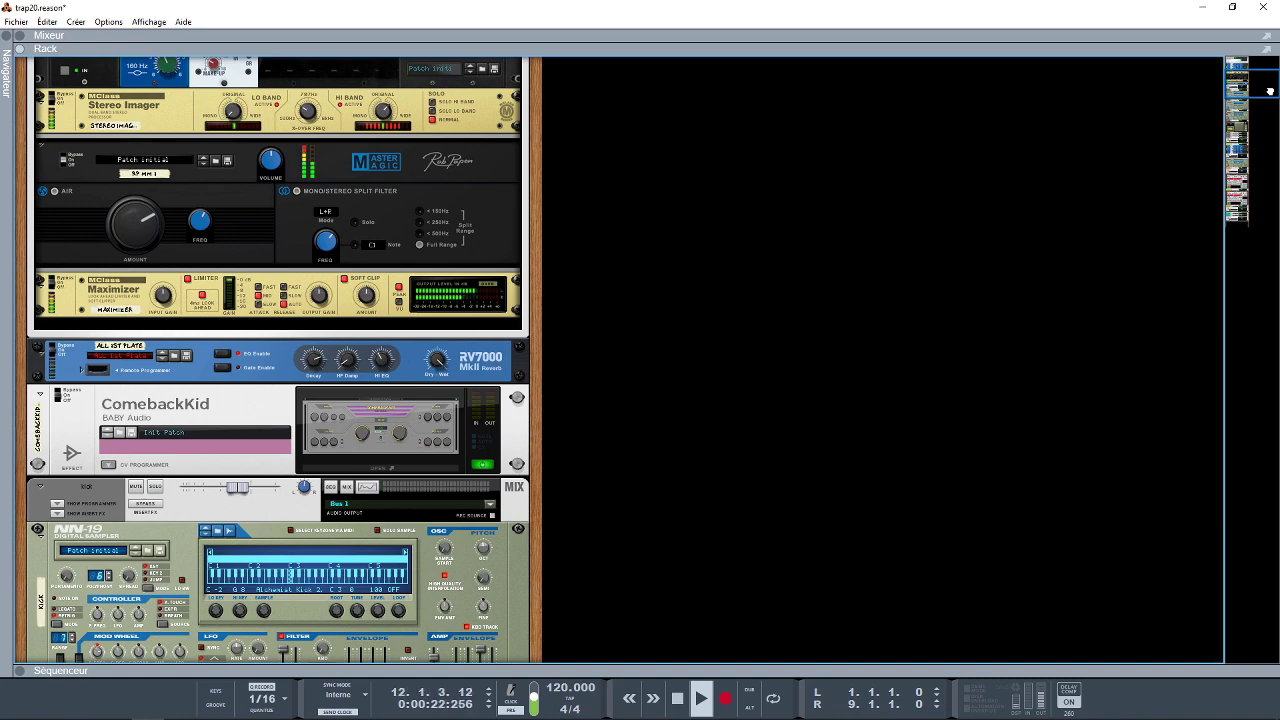
drag(1270, 91, 1246, 62)
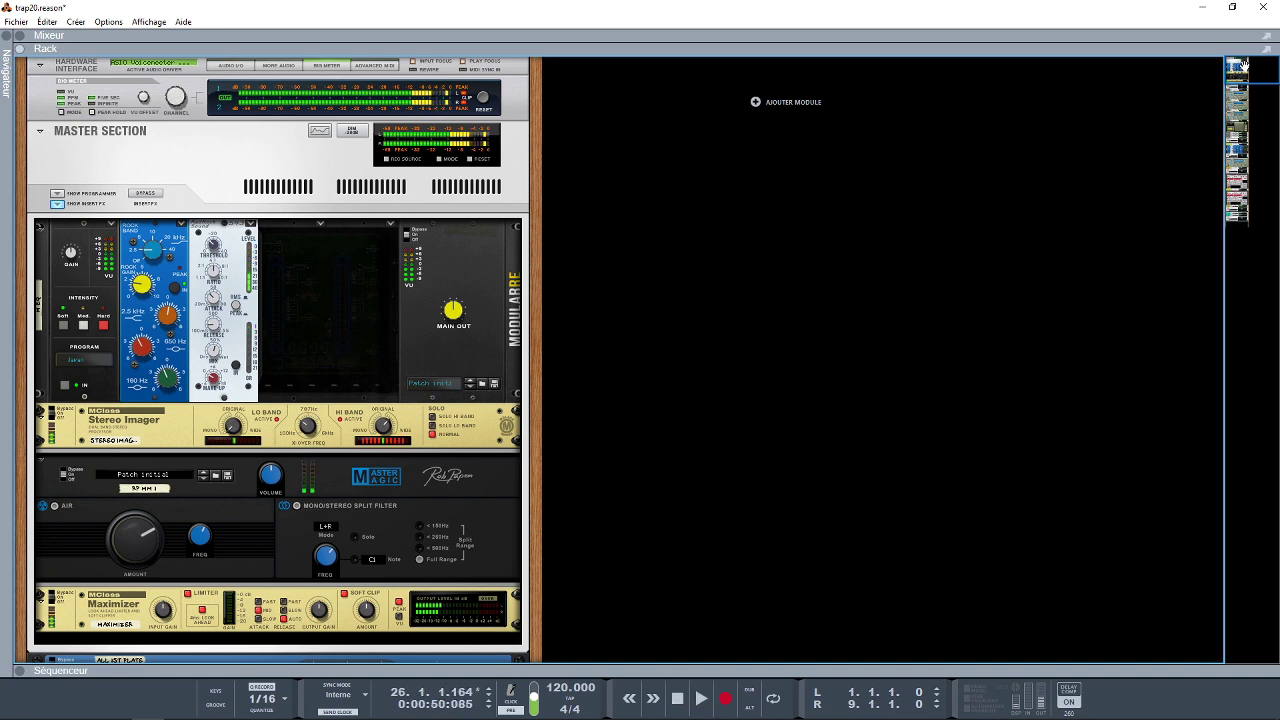
drag(1243, 65, 1243, 82)
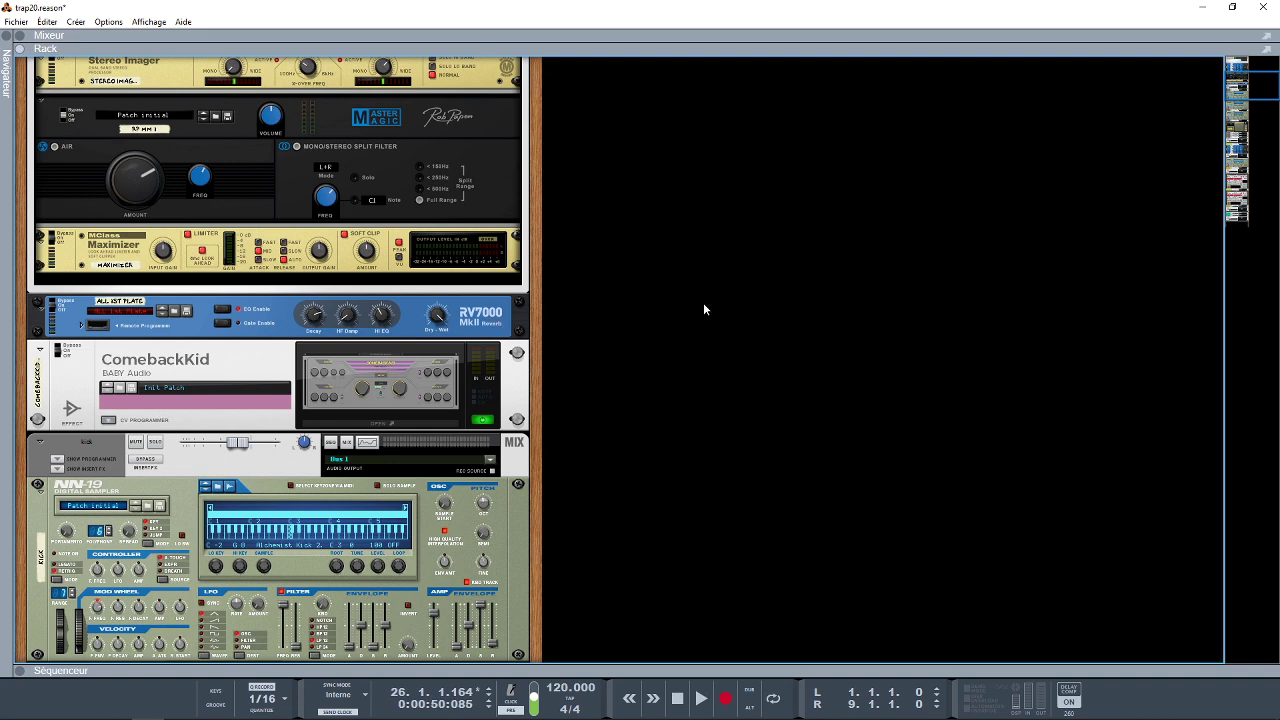
Bring up the mixer alone, with the send effects section displayed and the dynamics section hidden.
key(F5)
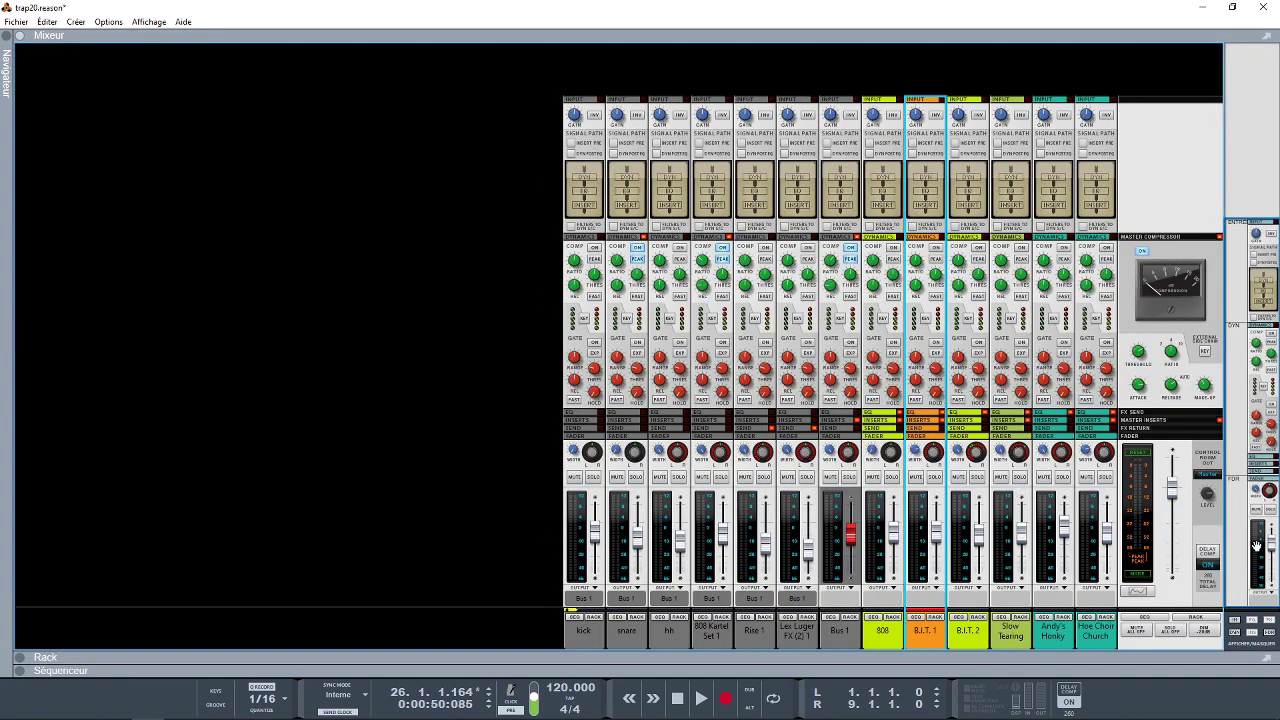
click(1272, 625)
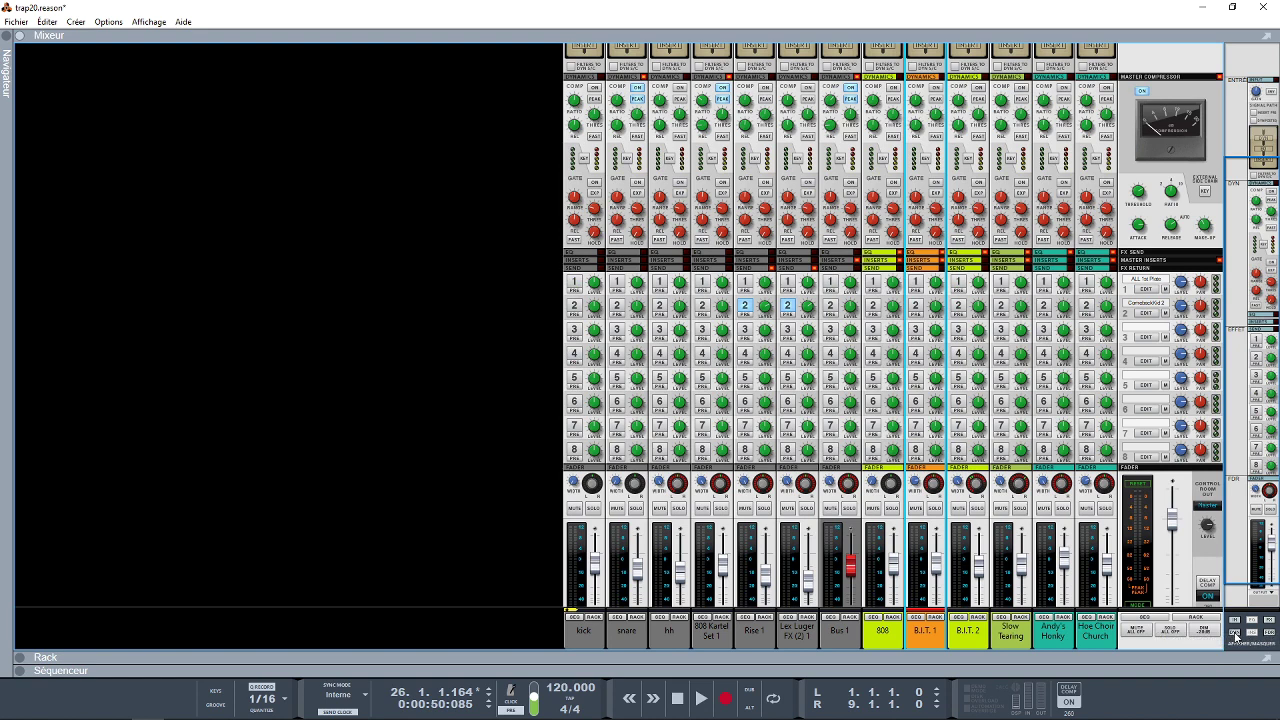
click(1252, 622)
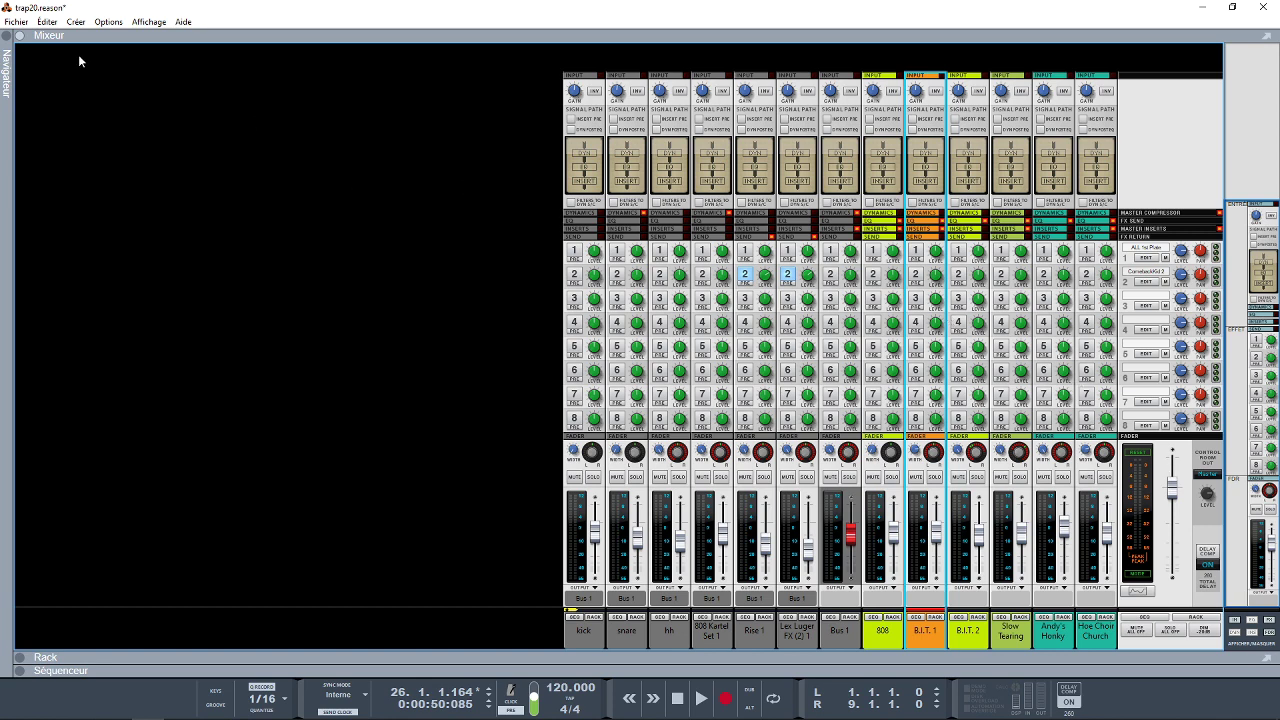
Return to the full rack view and open the ComebackKid insert effect of the B.I.T. 1 channel in its own window.
click(20, 37)
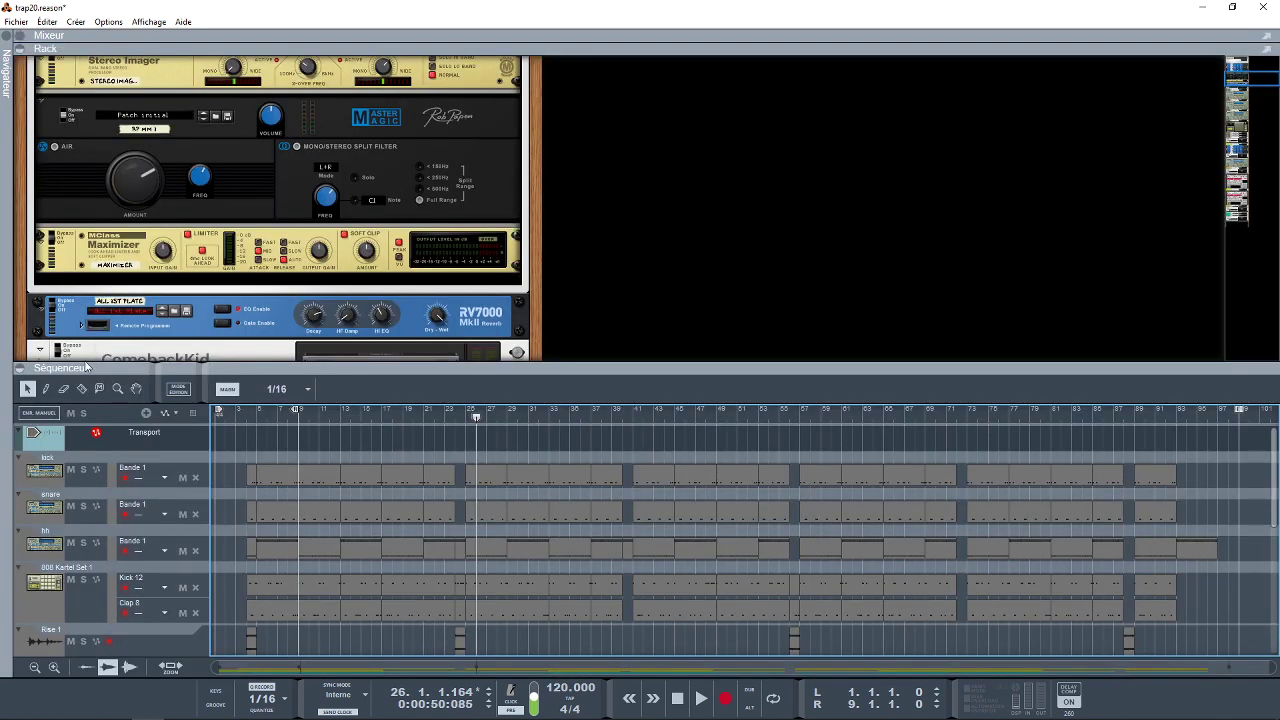
click(20, 368)
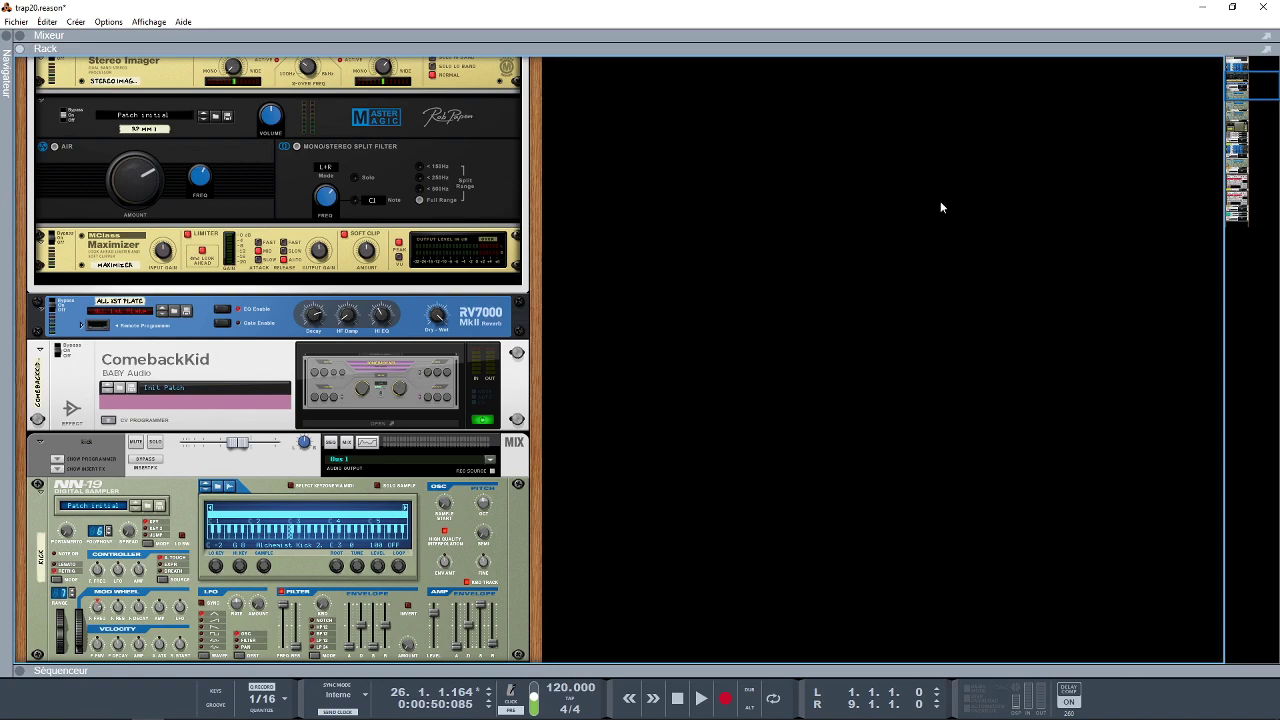
drag(1256, 86, 1253, 181)
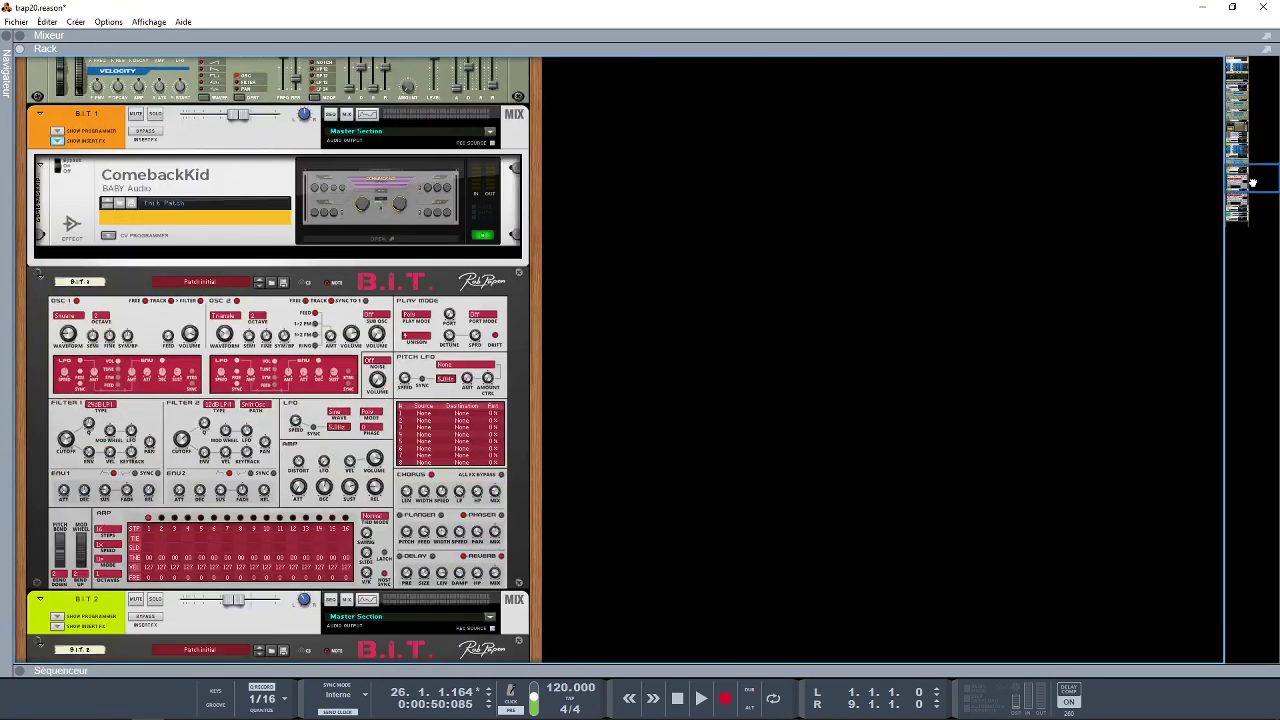
click(345, 236)
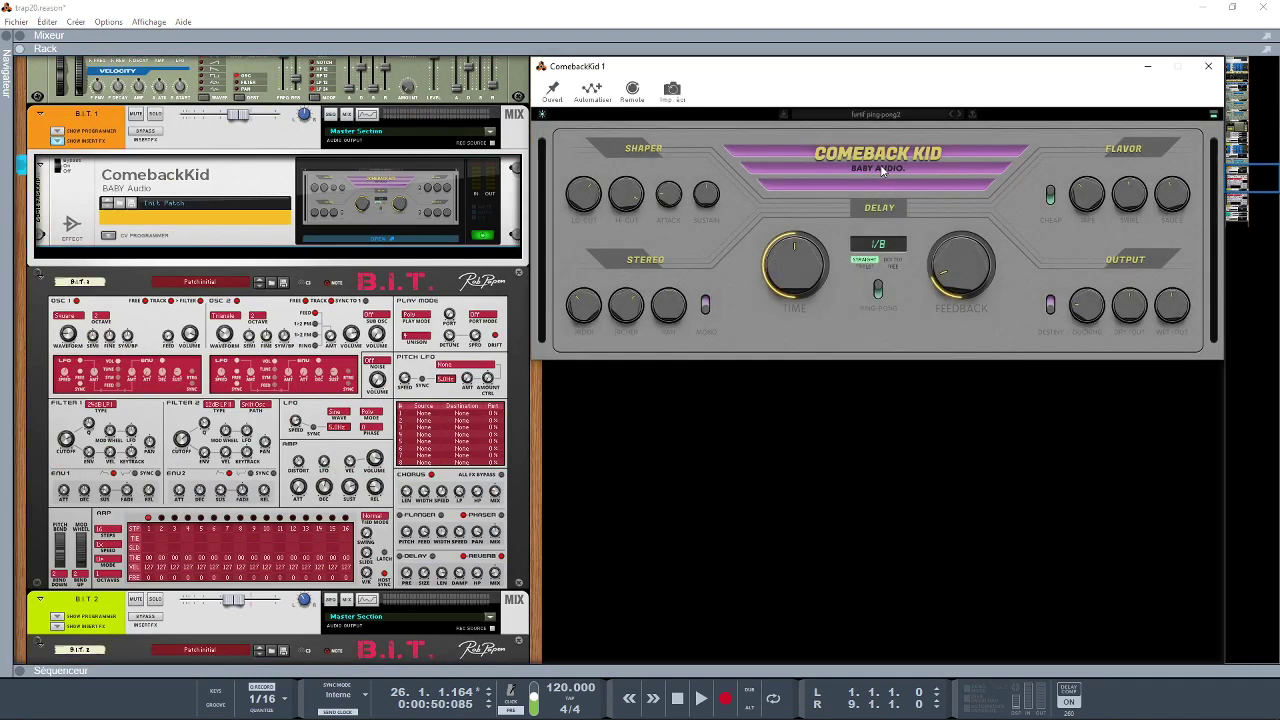
drag(957, 78, 843, 120)
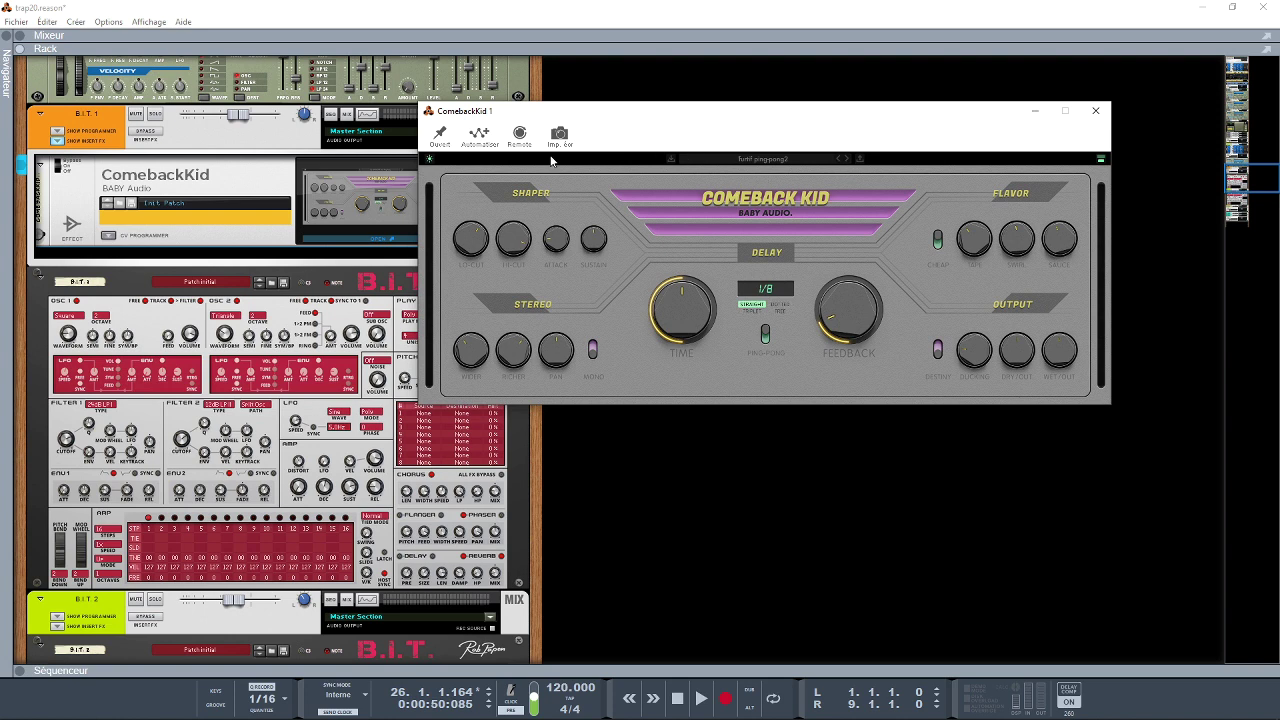
Switch the ComebackKid interface to its dark theme and enlarge its window.
click(428, 160)
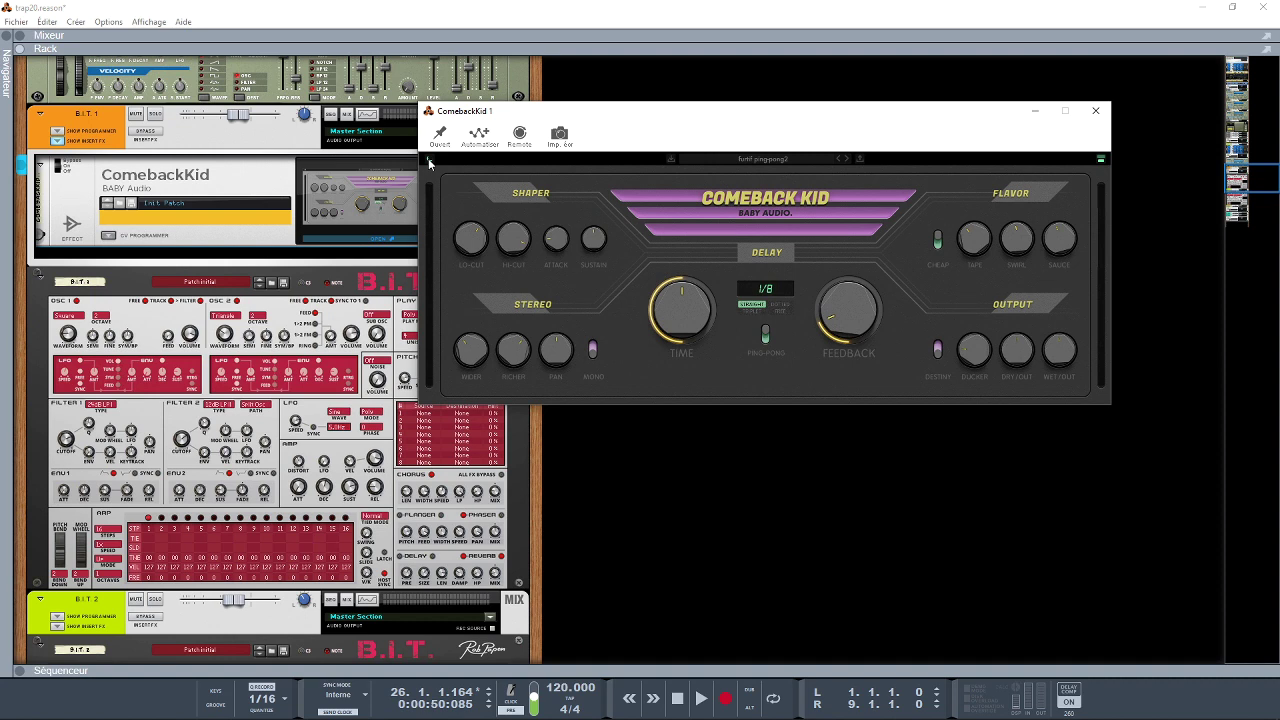
click(428, 159)
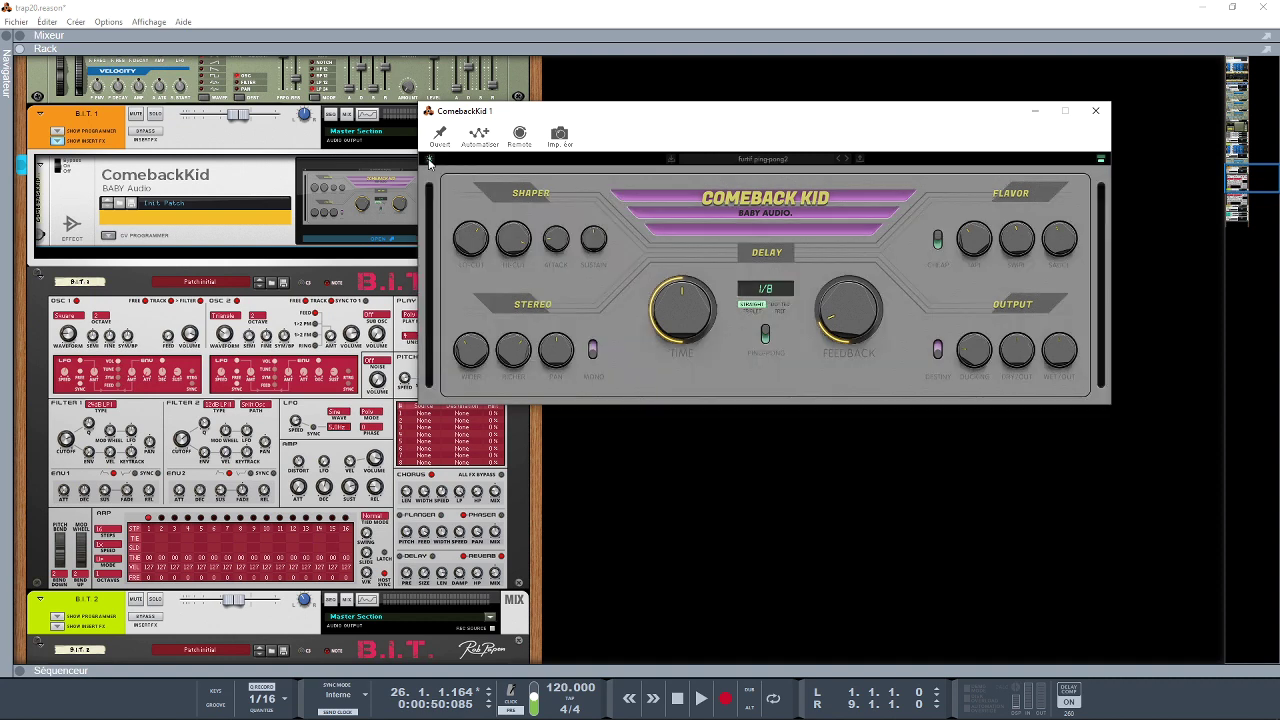
click(429, 160)
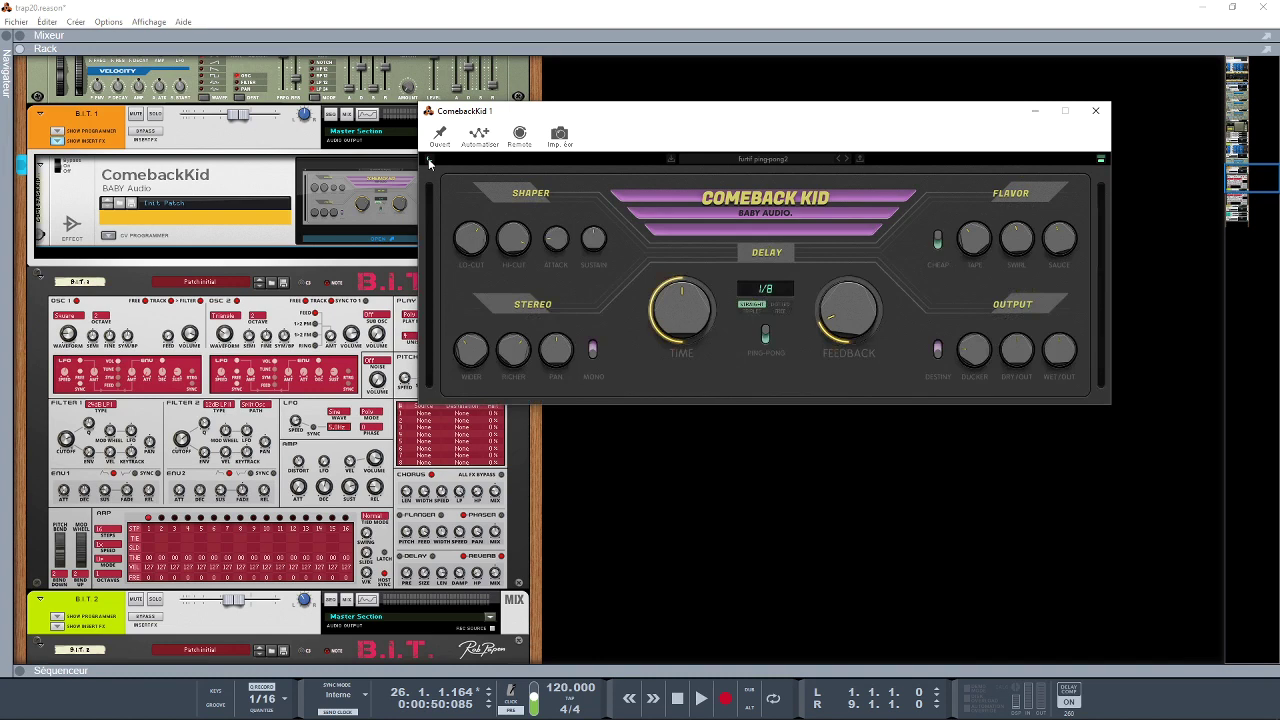
click(1103, 160)
drag(1100, 122, 968, 124)
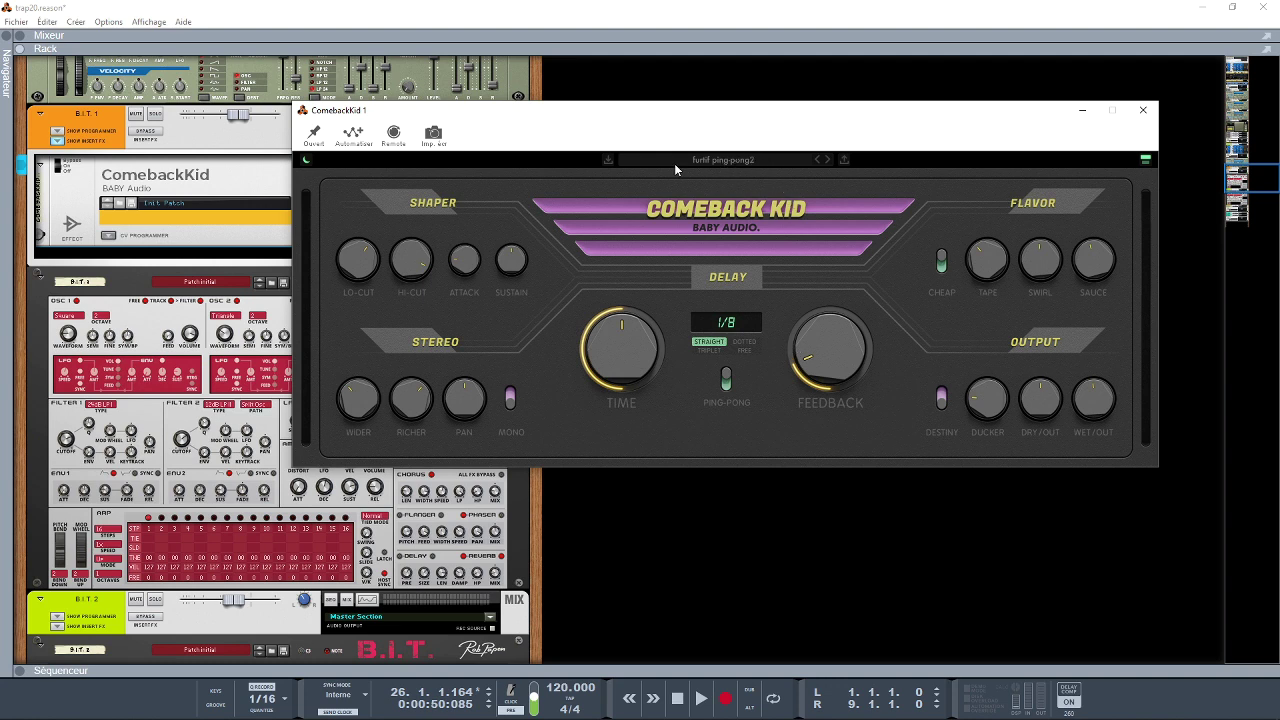
Examine the Comeback Kid preset list in the save and load preset dialogs, closing them without saving or loading anything.
click(844, 161)
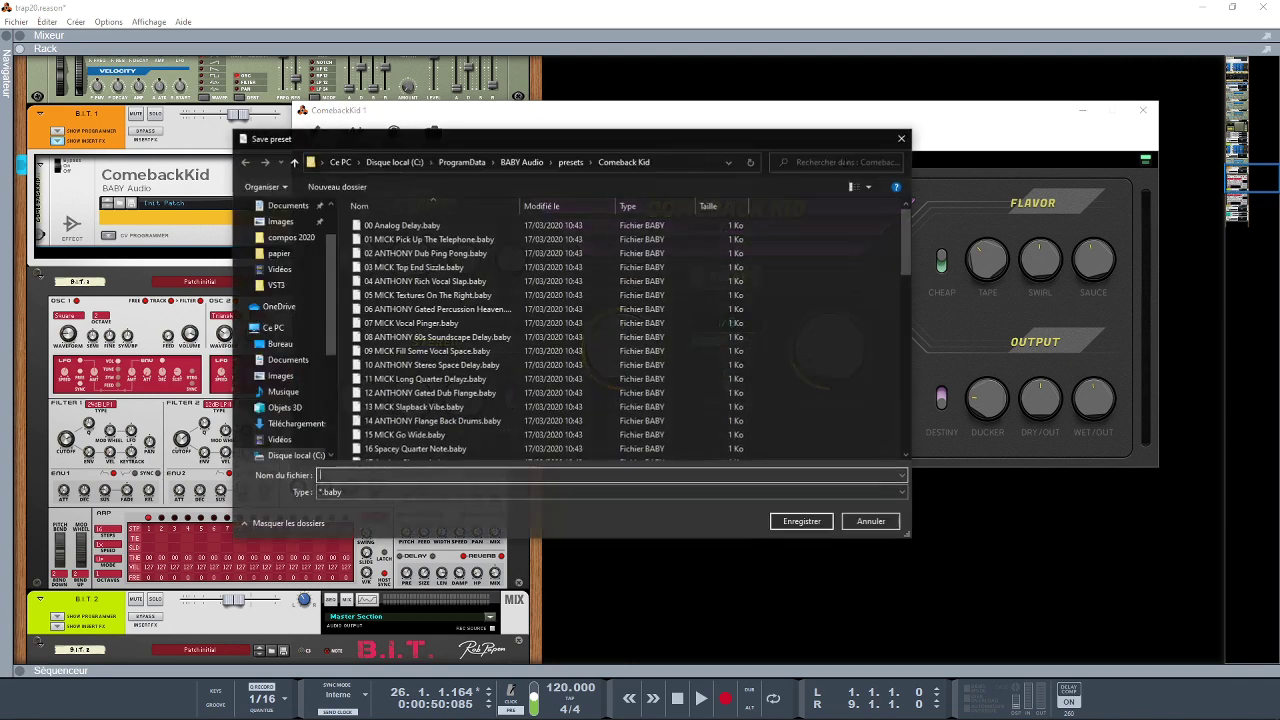
click(902, 138)
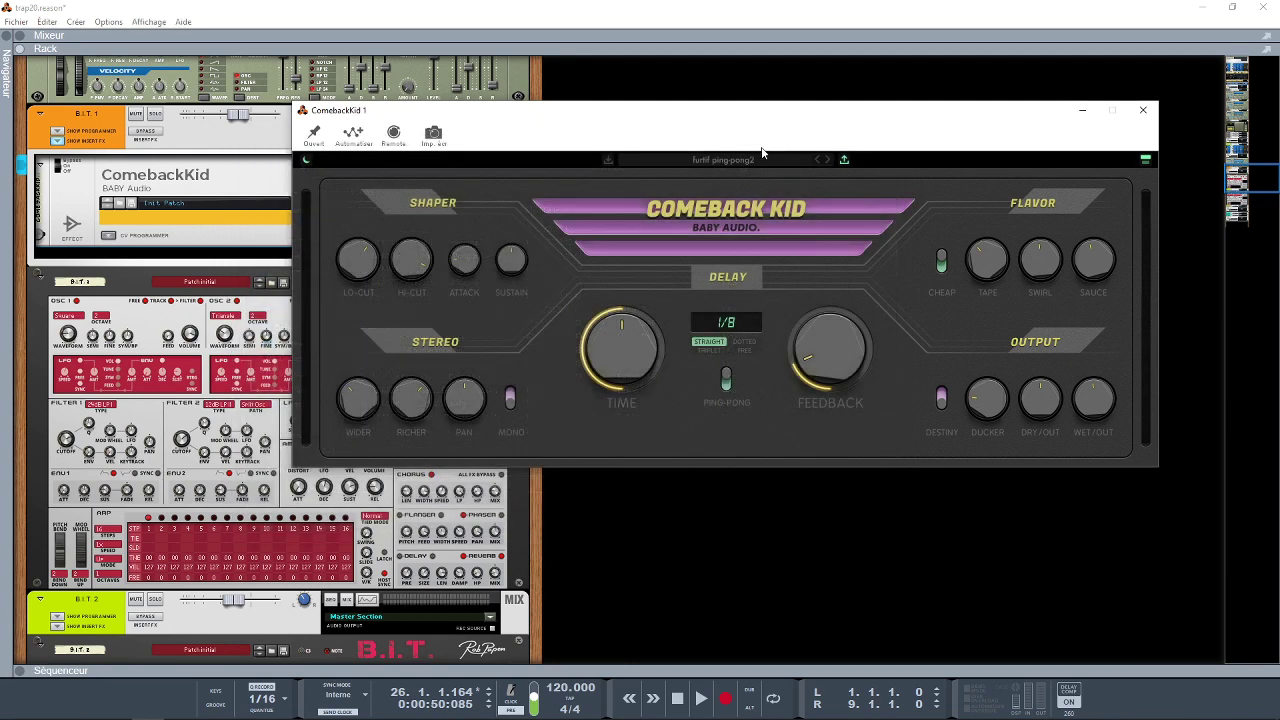
click(607, 159)
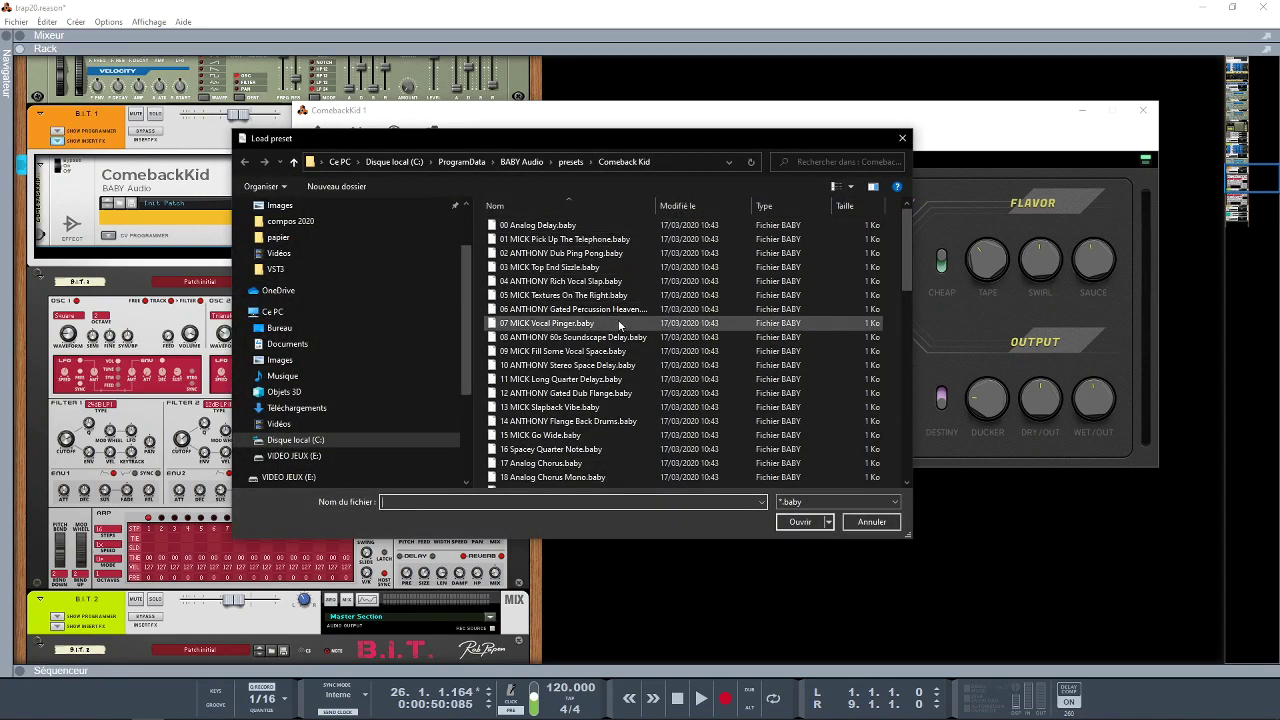
drag(906, 272, 943, 398)
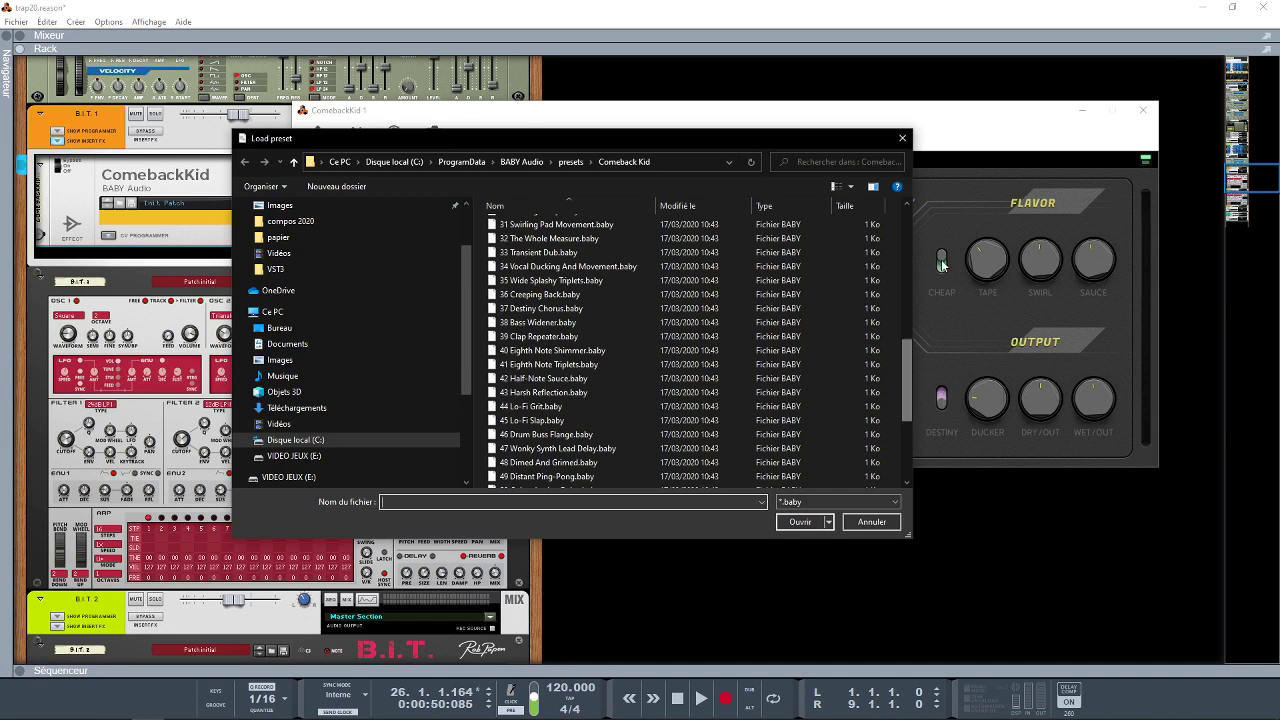
click(902, 138)
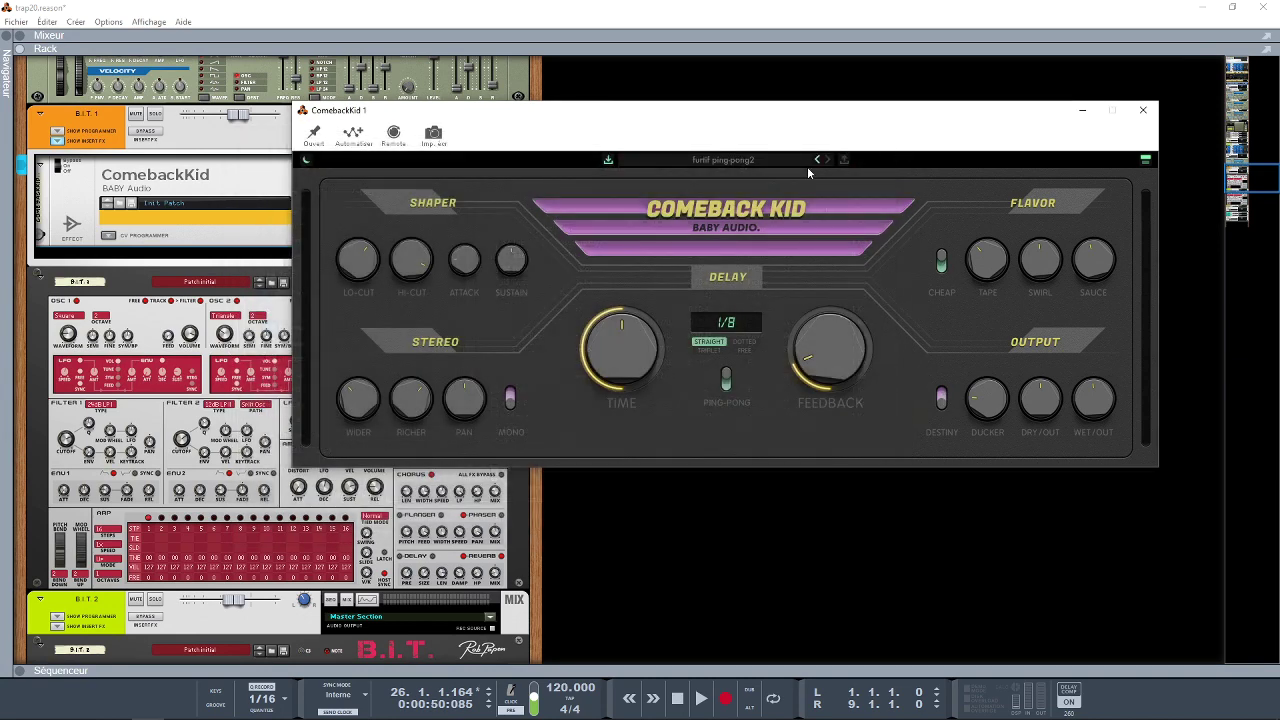
click(844, 161)
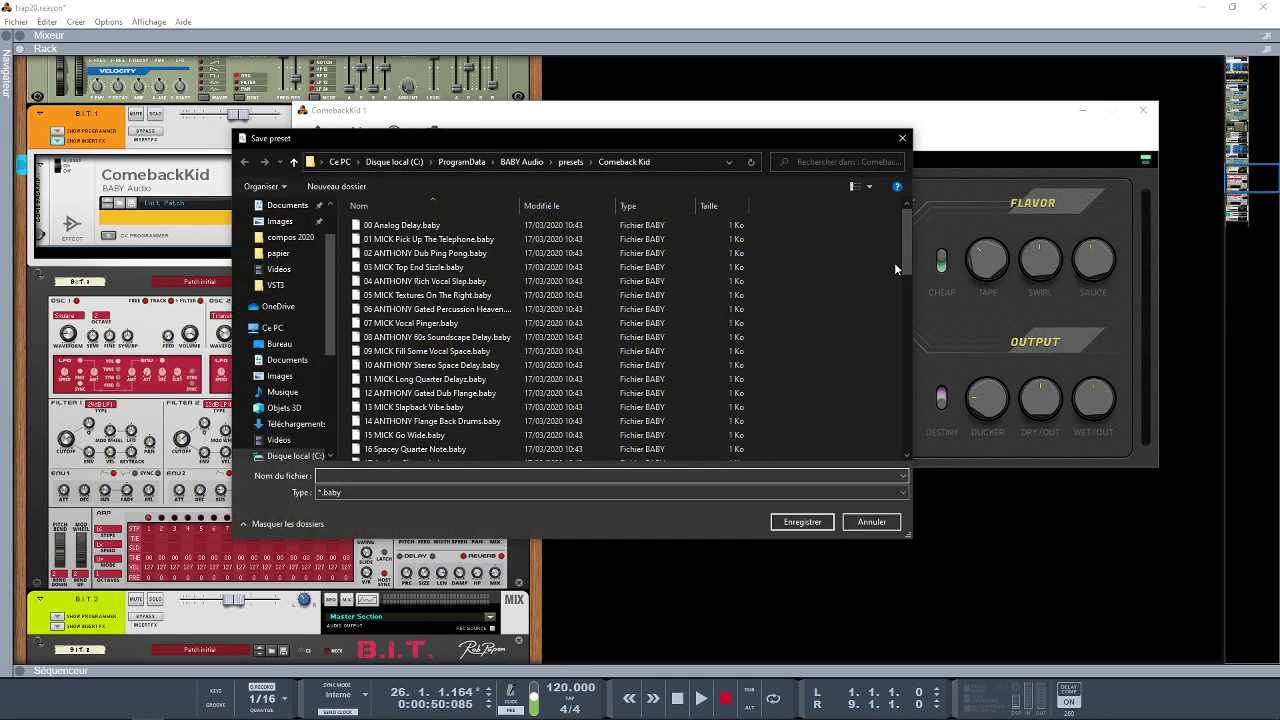
drag(906, 258, 910, 370)
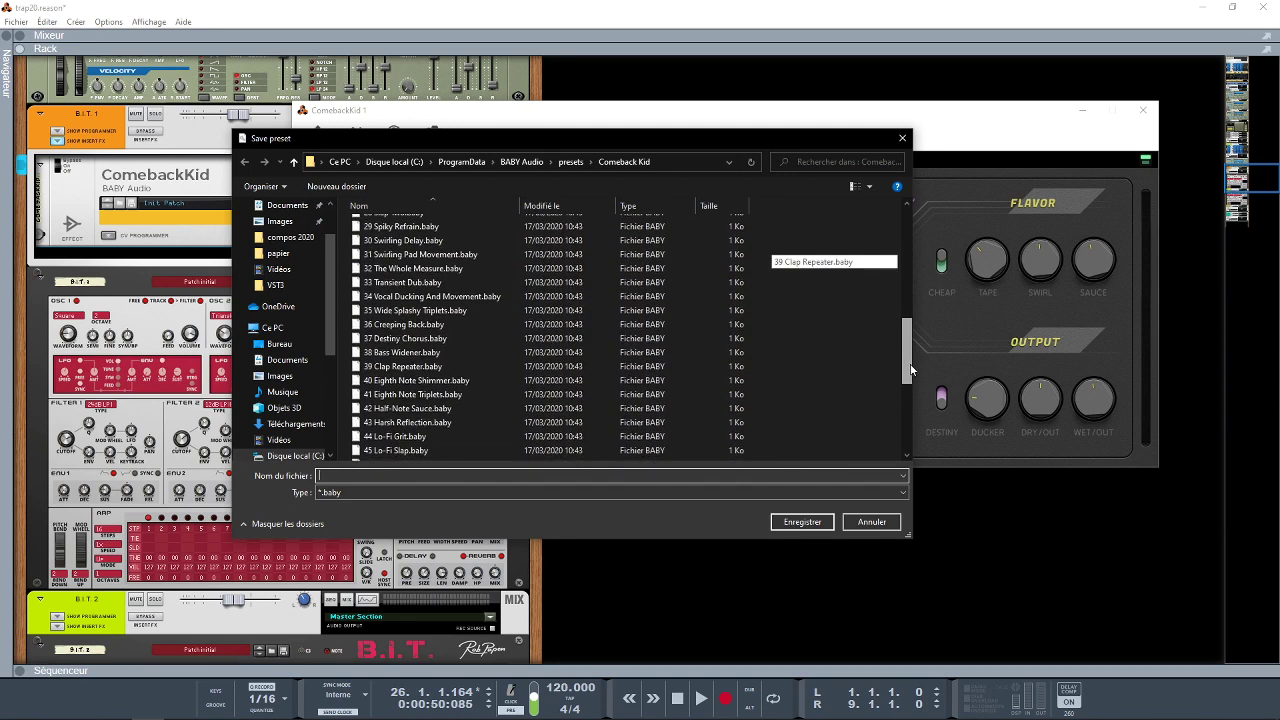
click(902, 138)
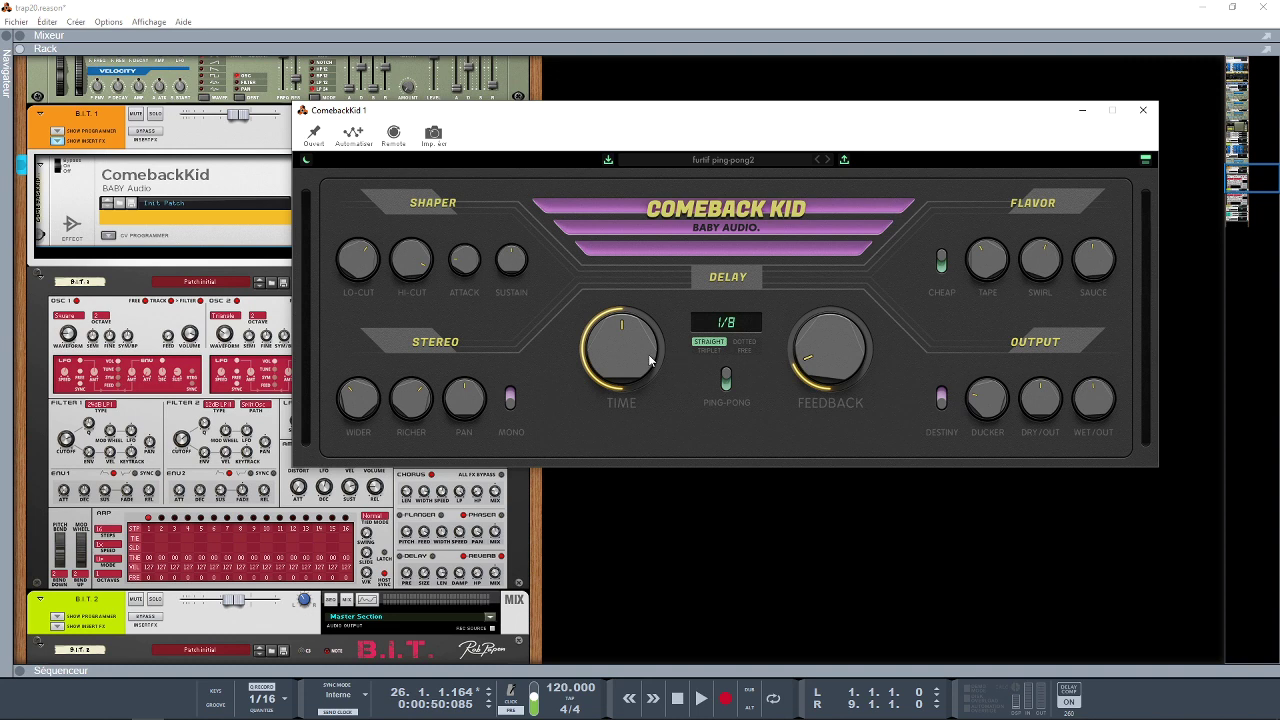
Set the delay time to 1/16 and try the Free mode before returning to Straight.
drag(649, 356, 653, 373)
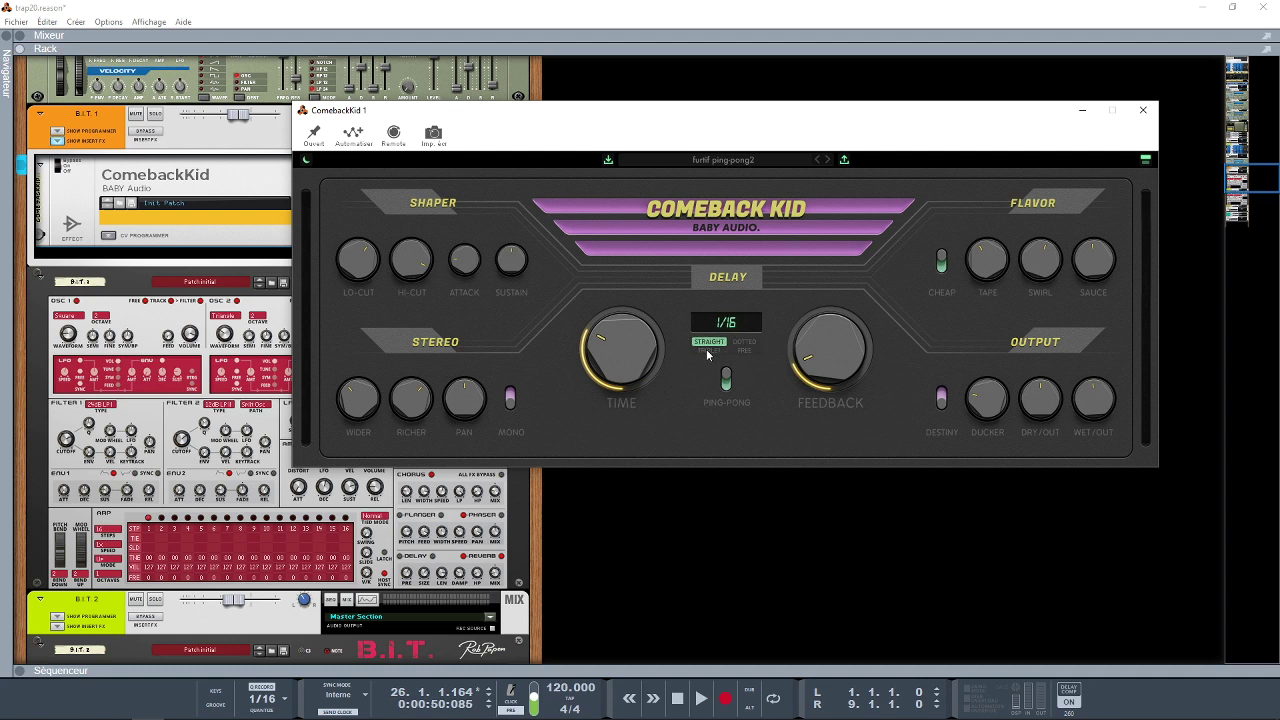
click(743, 352)
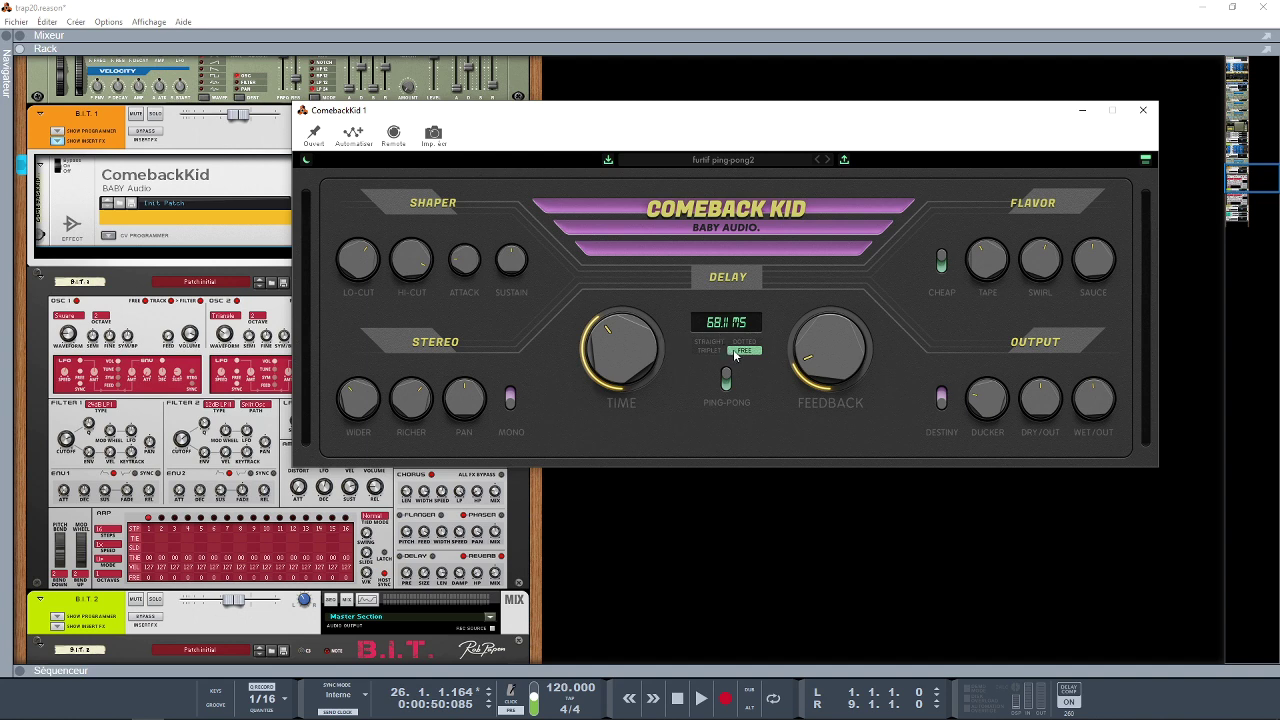
click(709, 344)
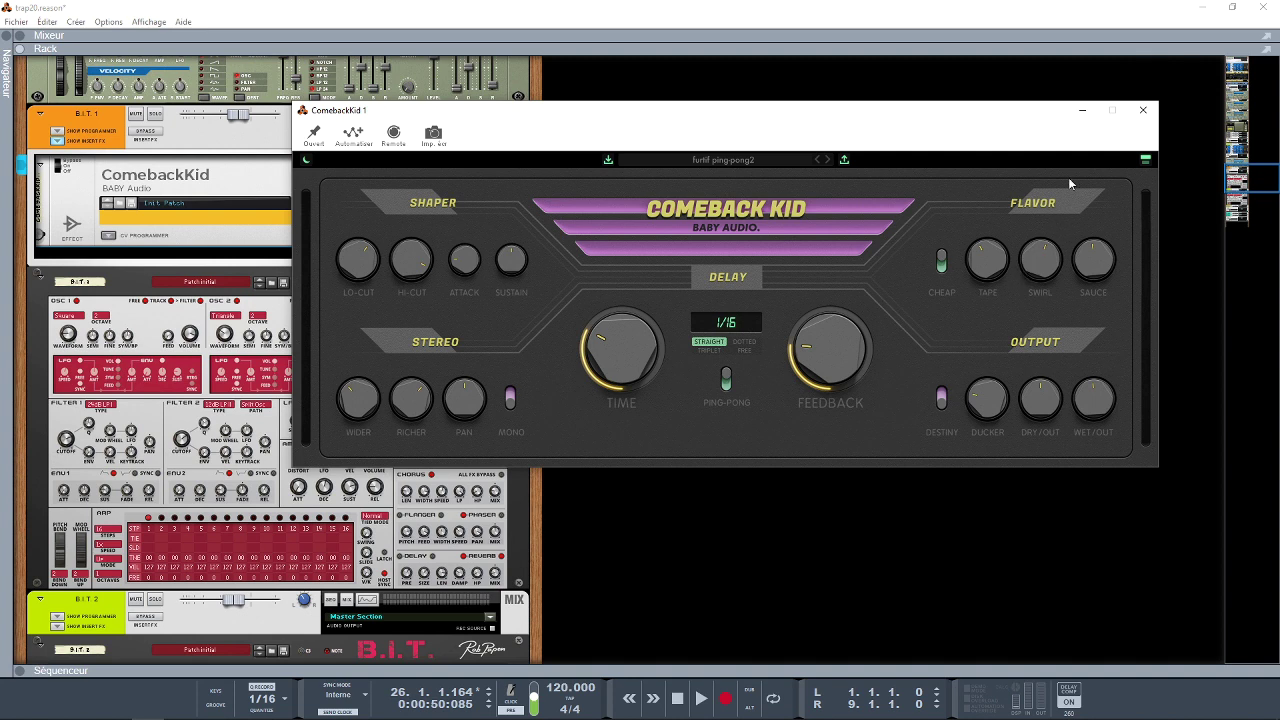
Move the ComebackKid window clear of the rack and solo the B.I.T. 1 channel.
drag(1035, 120, 1147, 80)
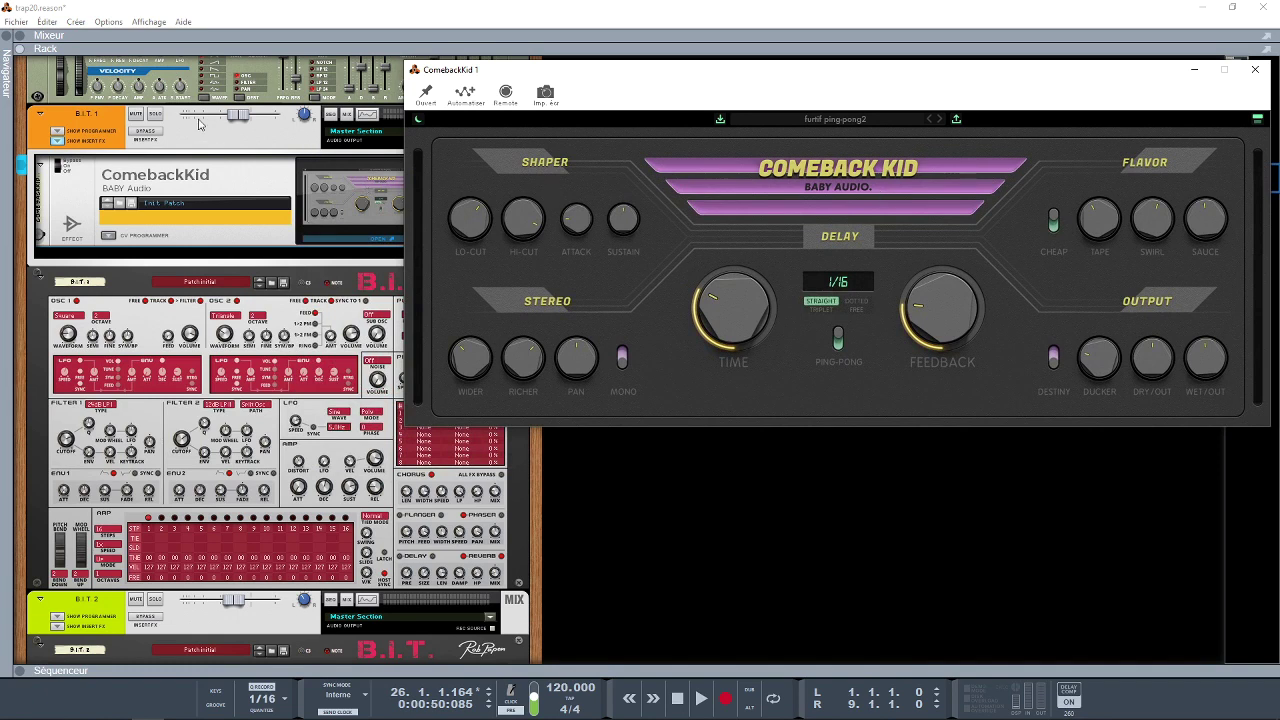
click(158, 115)
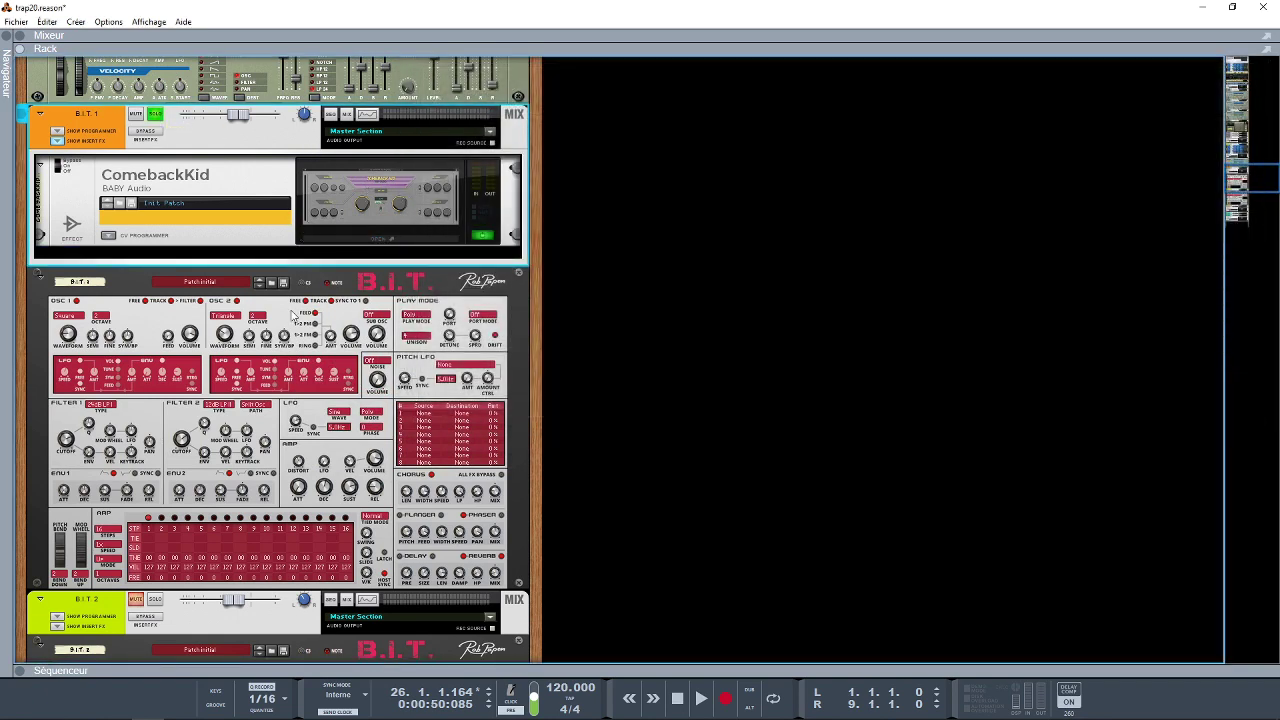
Play the song from its start and enable looping while the B.I.T. 1 insert effects are bypassed.
key(Home)
key(space)
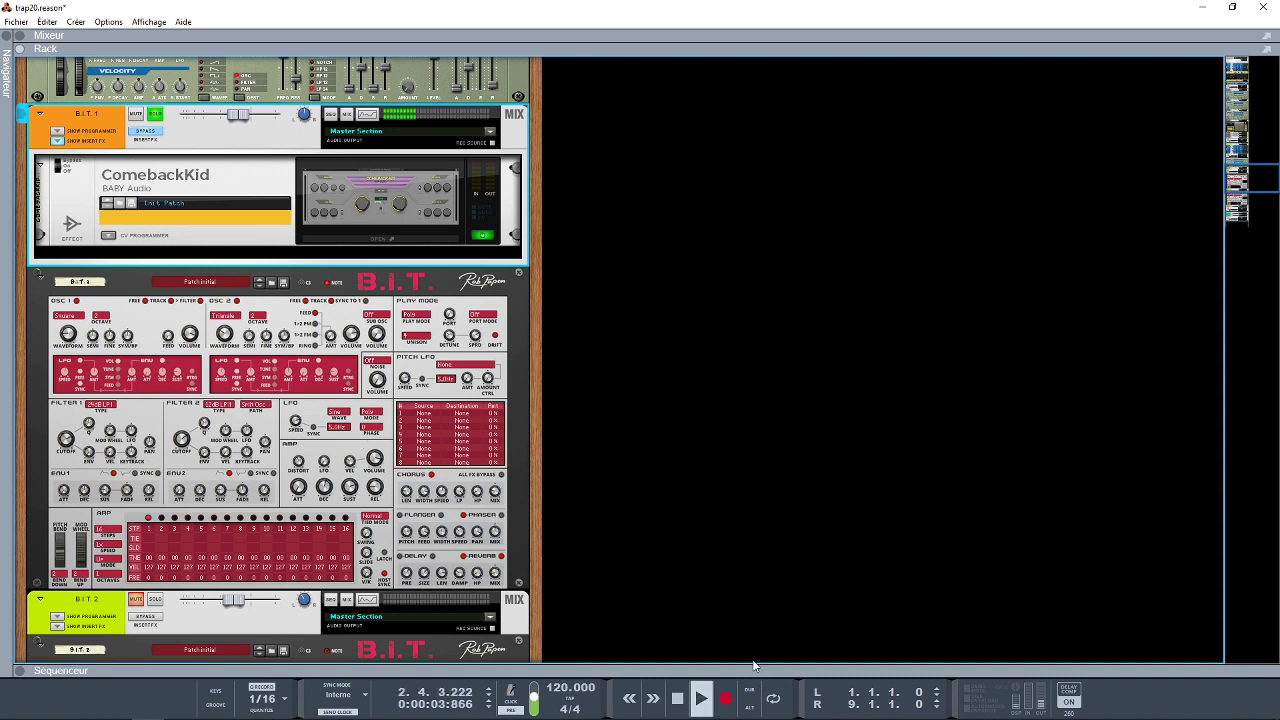
click(773, 698)
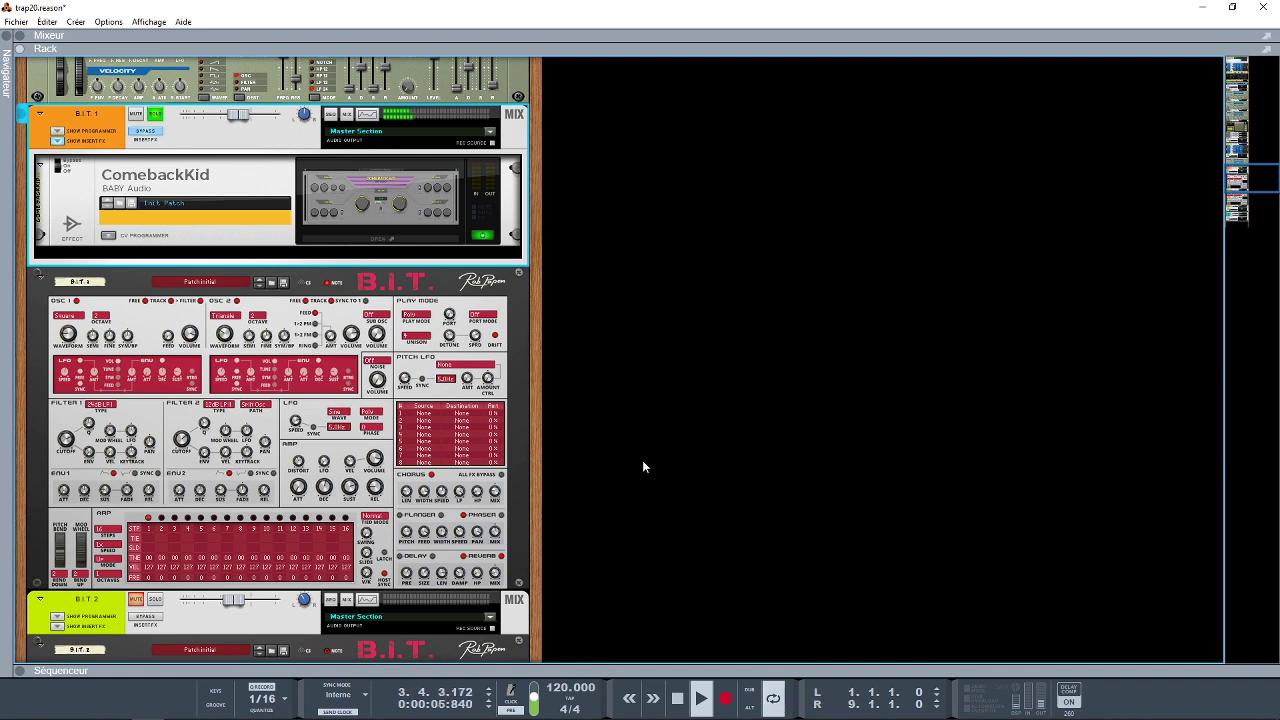
Reopen the ComebackKid window, pin it open and turn off the B.I.T. 1 insert effects bypass.
click(430, 241)
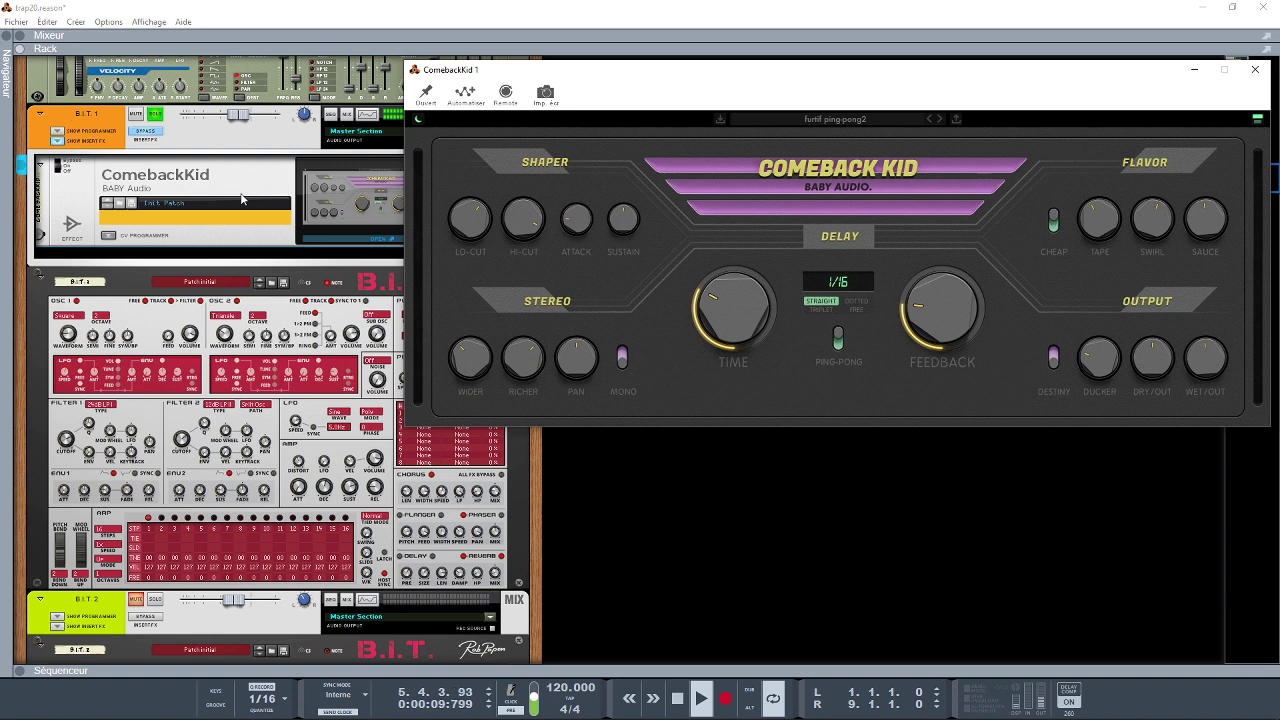
click(426, 93)
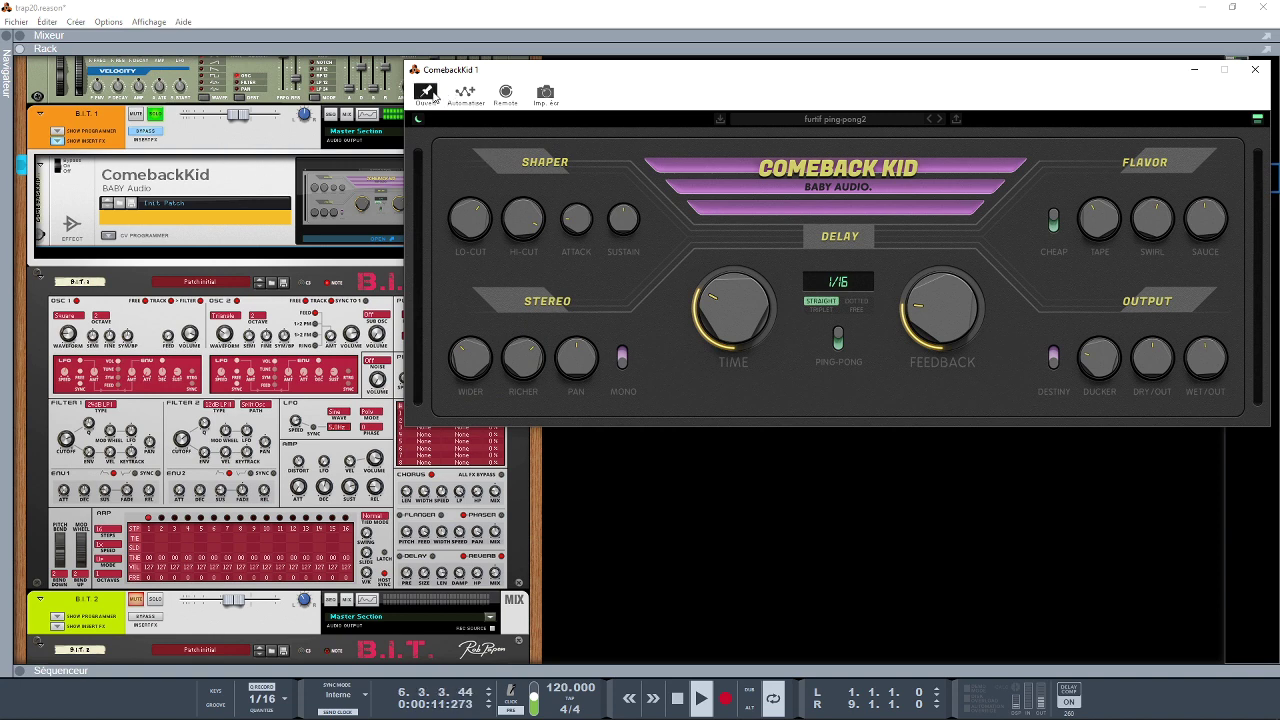
click(141, 136)
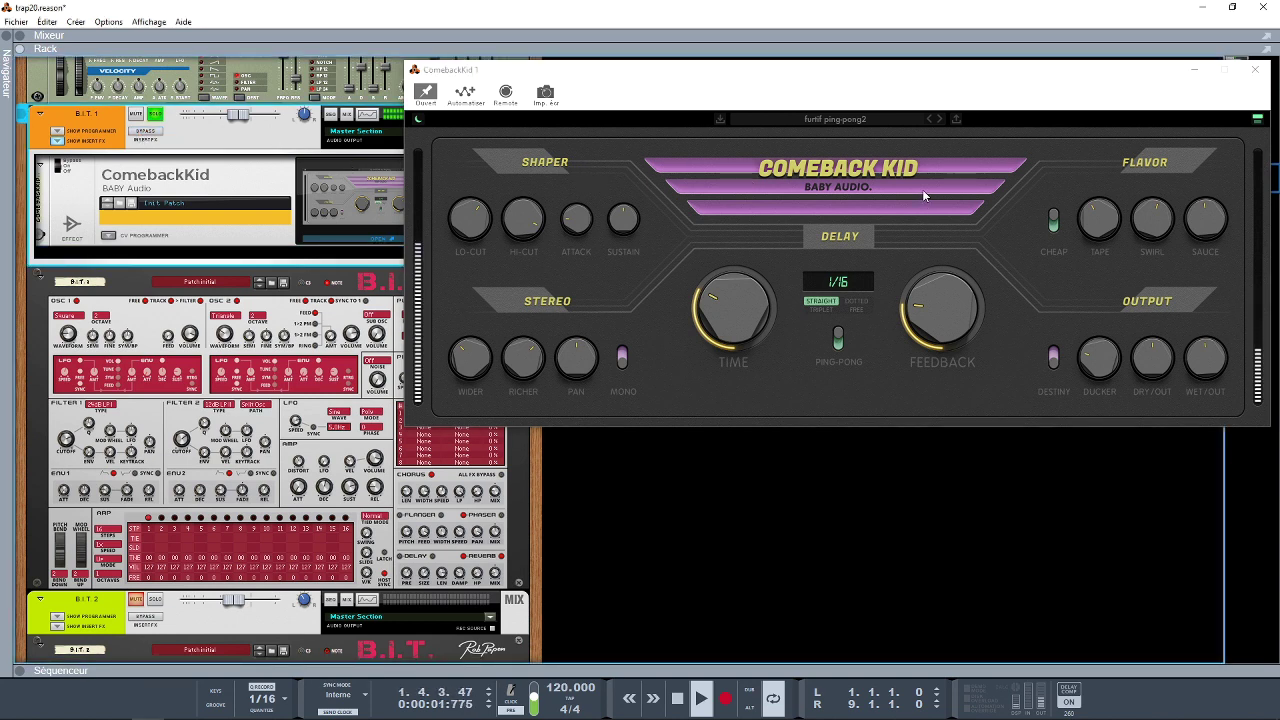
click(967, 89)
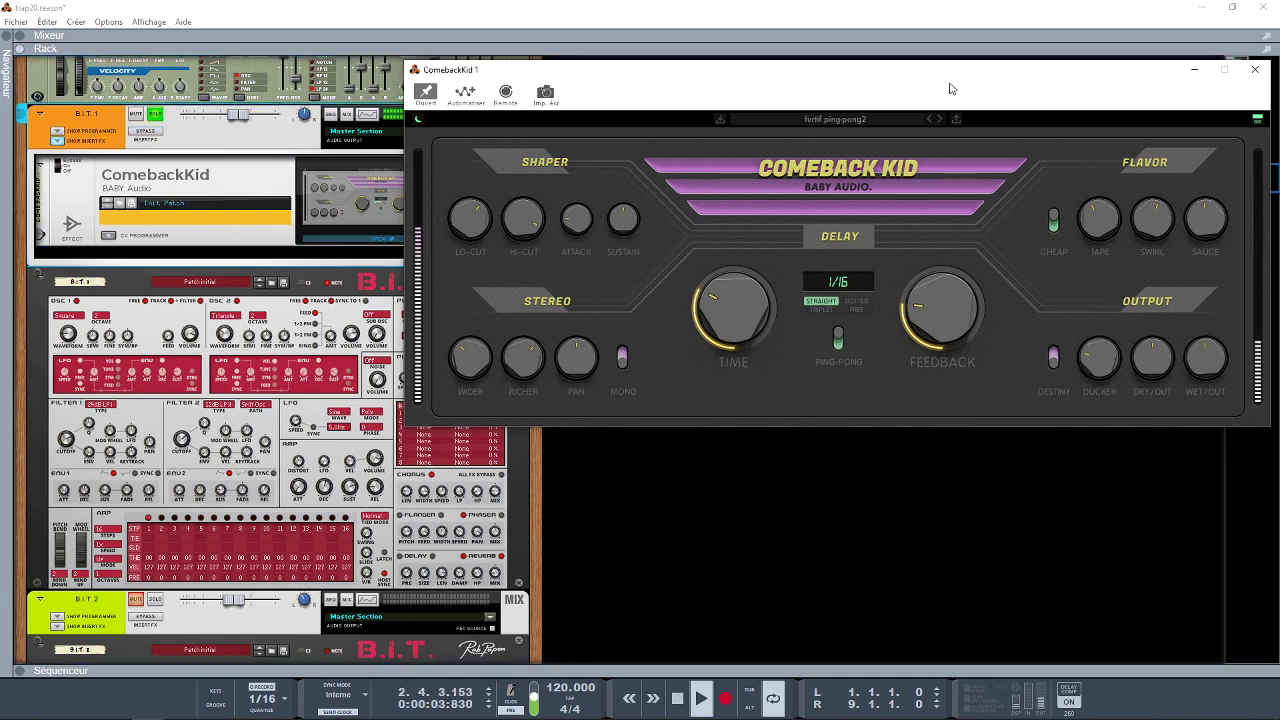
Turn Sauce down to a low setting, switch off Cheap, and try the Mono switch before turning it back off.
drag(1205, 218, 1190, 270)
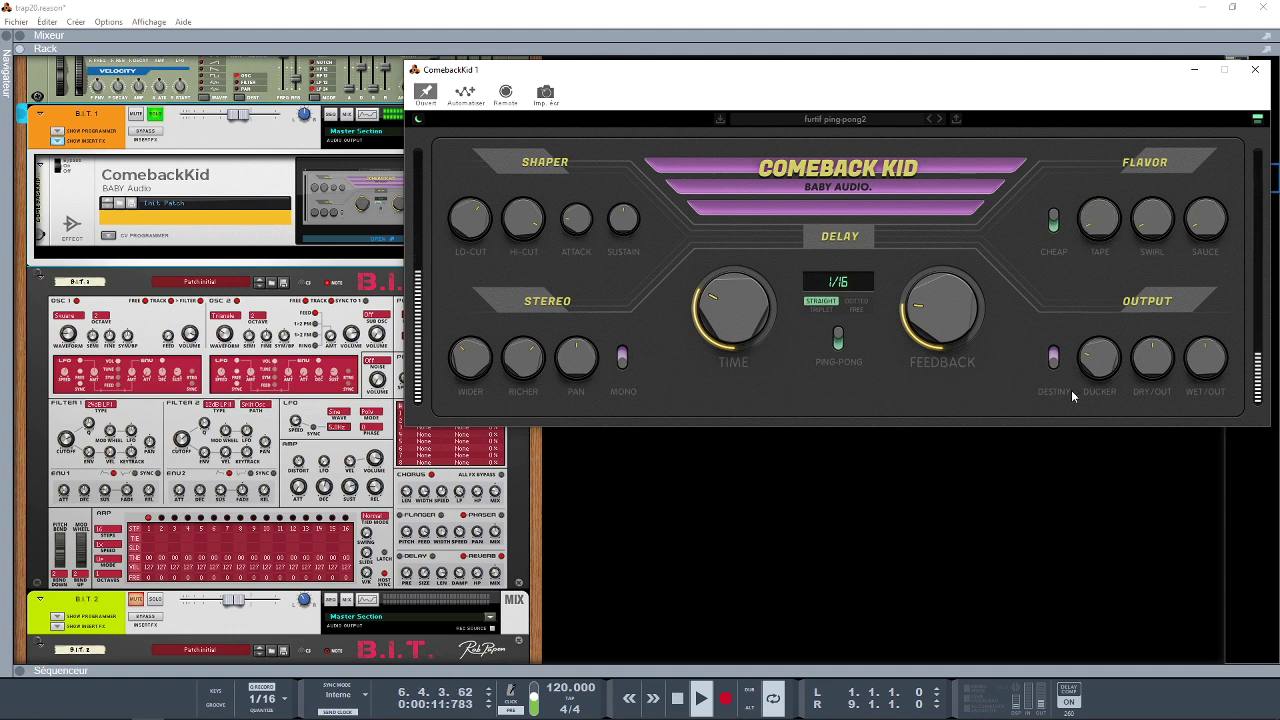
click(1054, 224)
click(623, 356)
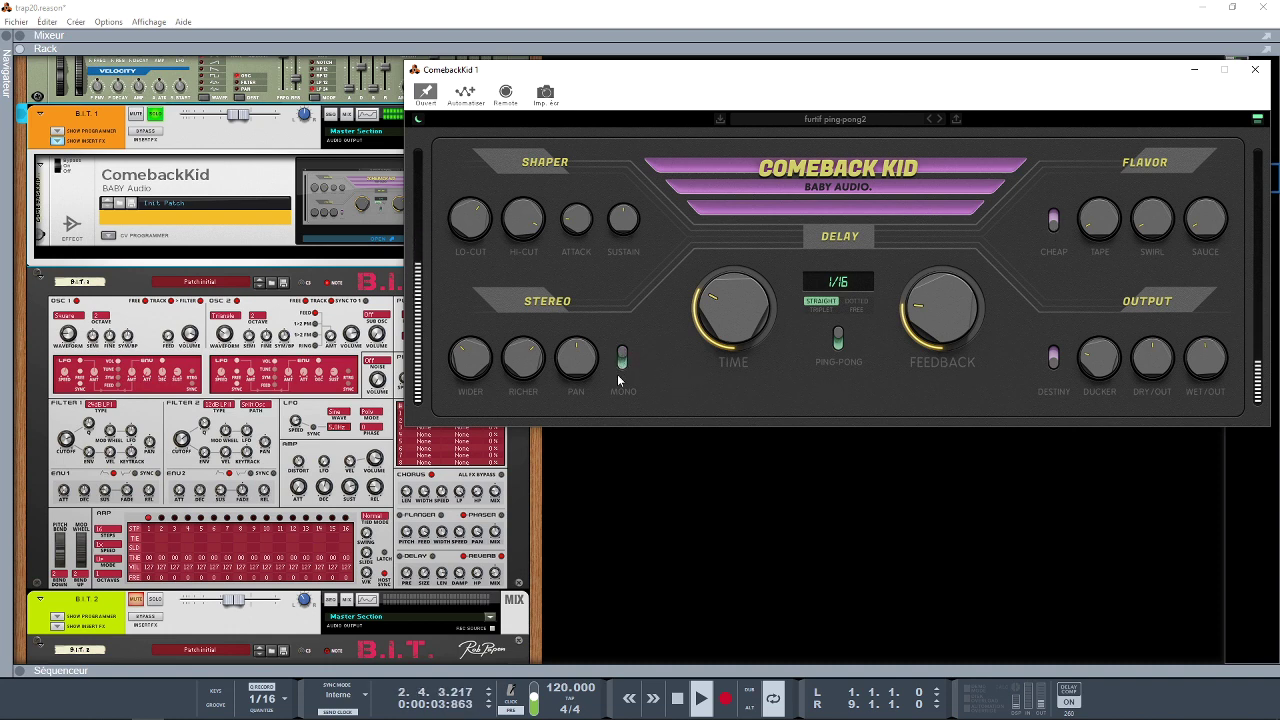
click(623, 360)
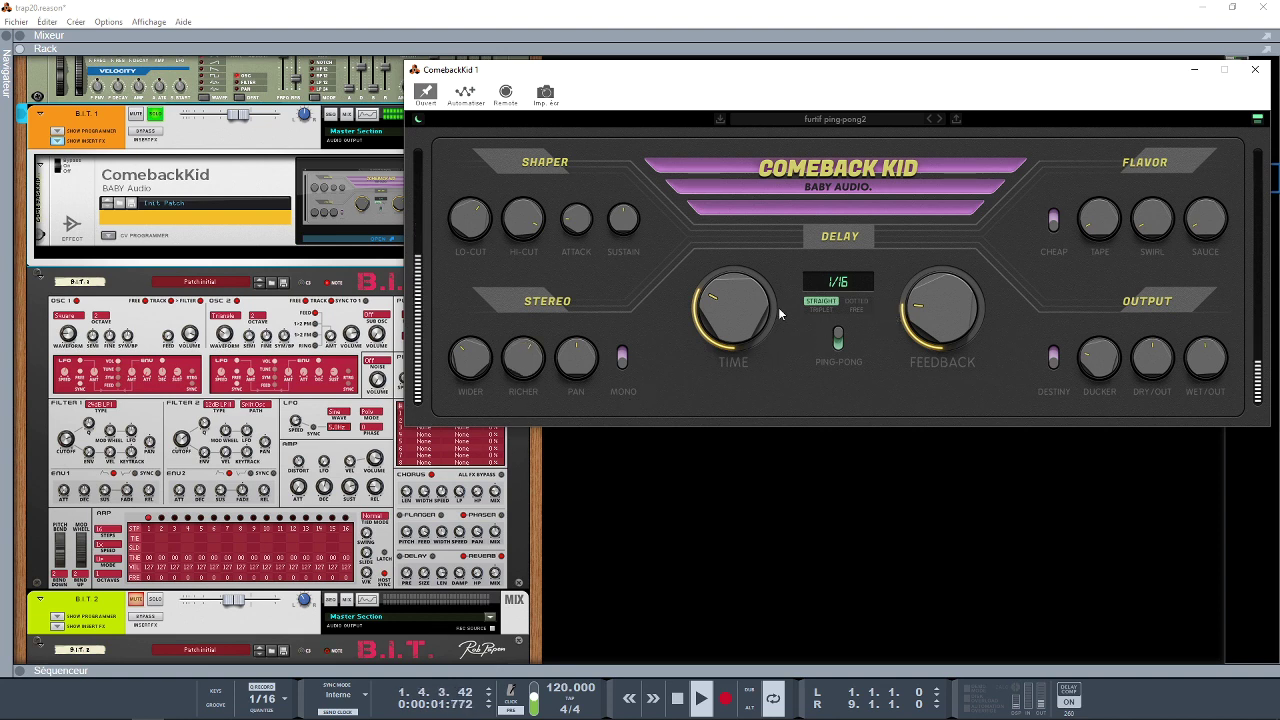
Set the delay time to 1/8 and audition high Feedback settings, stopping and restarting playback to hear the repeats.
drag(745, 306, 749, 276)
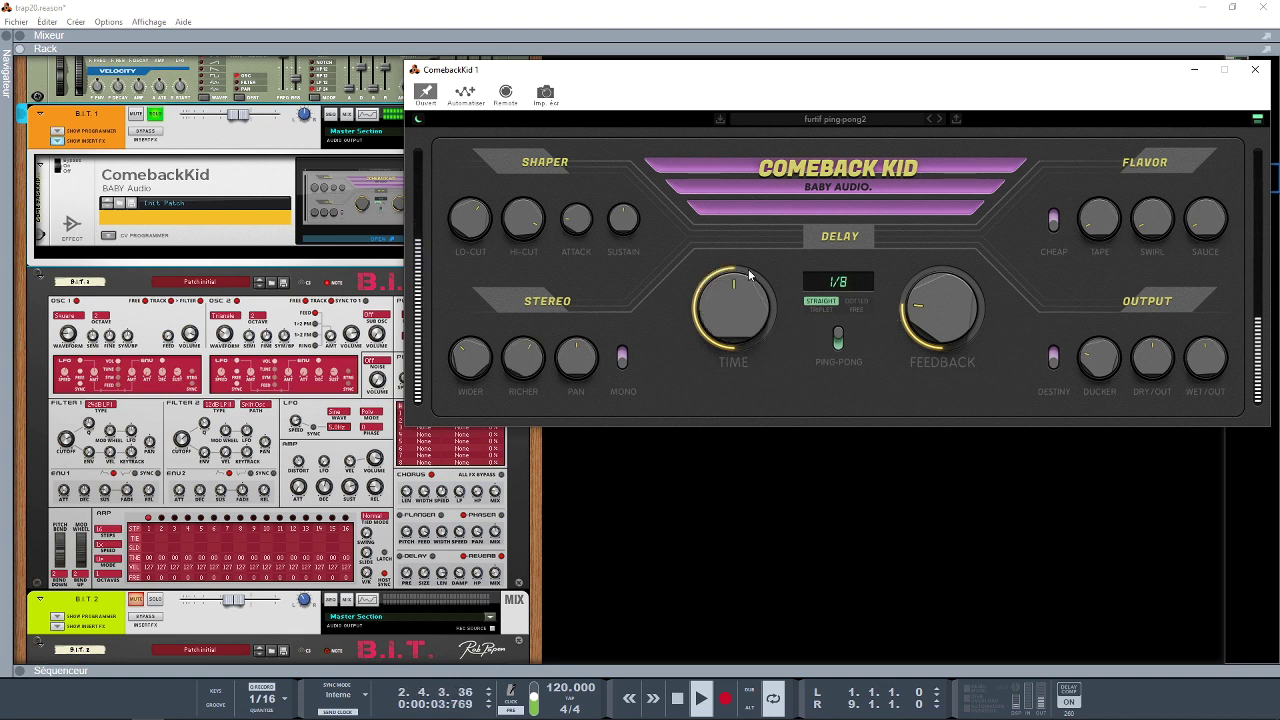
drag(957, 305, 957, 236)
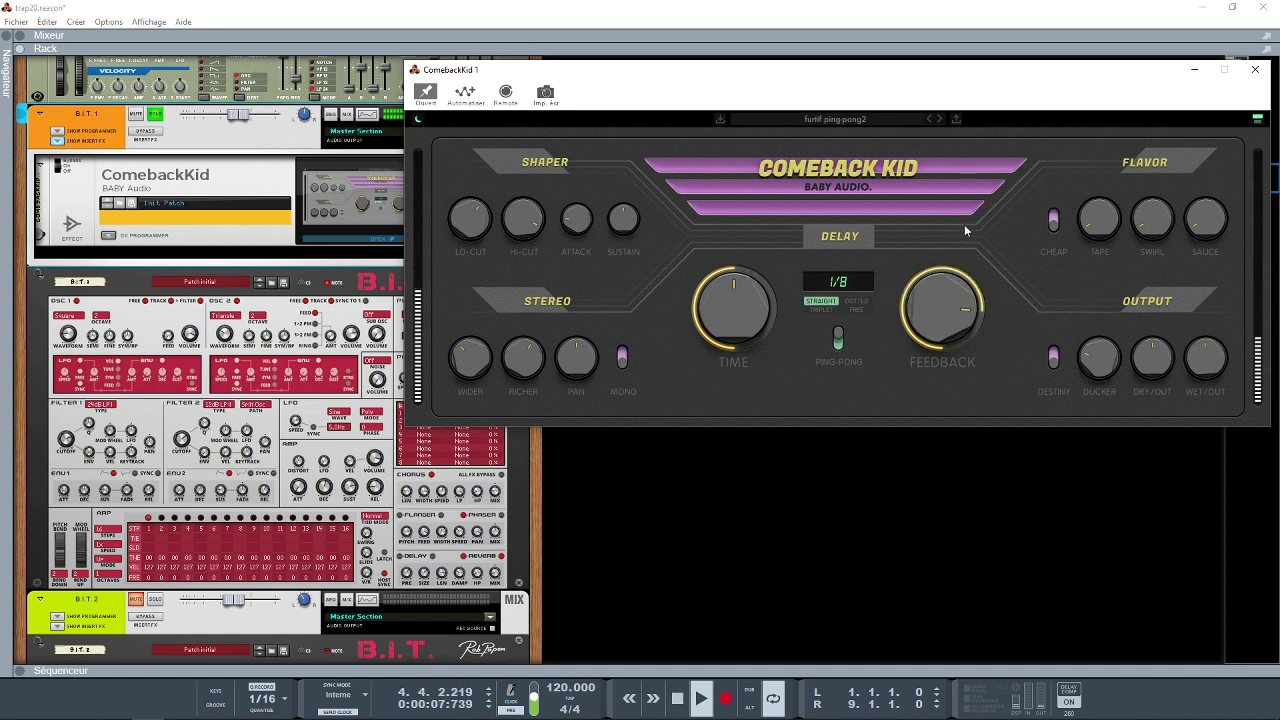
key(space)
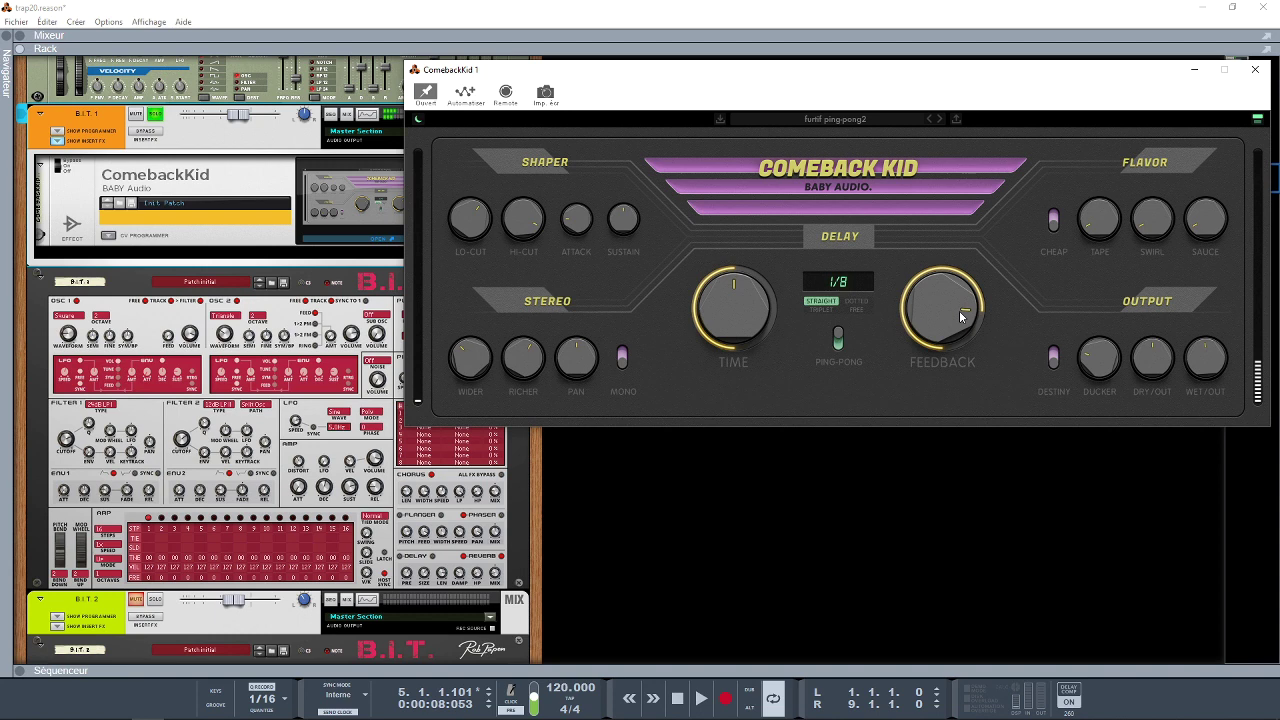
drag(959, 310, 948, 393)
key(space)
drag(944, 296, 944, 270)
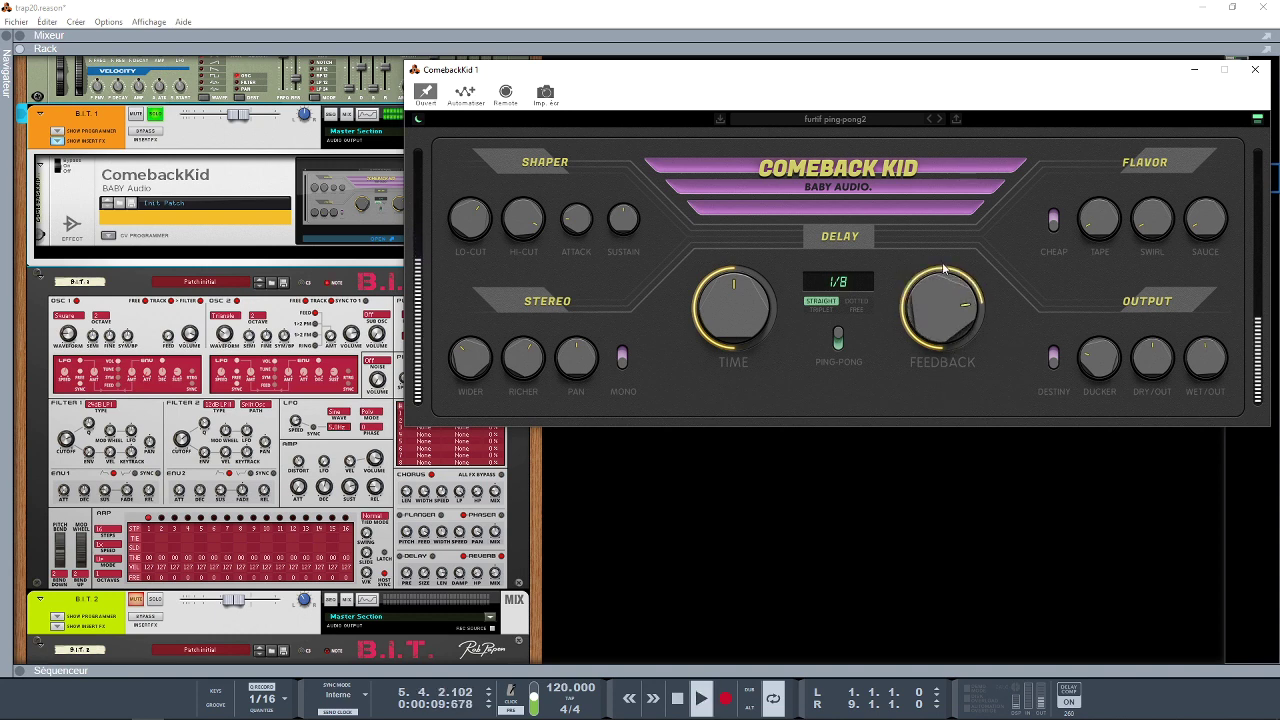
key(space)
Raise the Tape amount, play the loop and lower Feedback to just below its midpoint, then stop playback.
drag(1094, 232, 1095, 130)
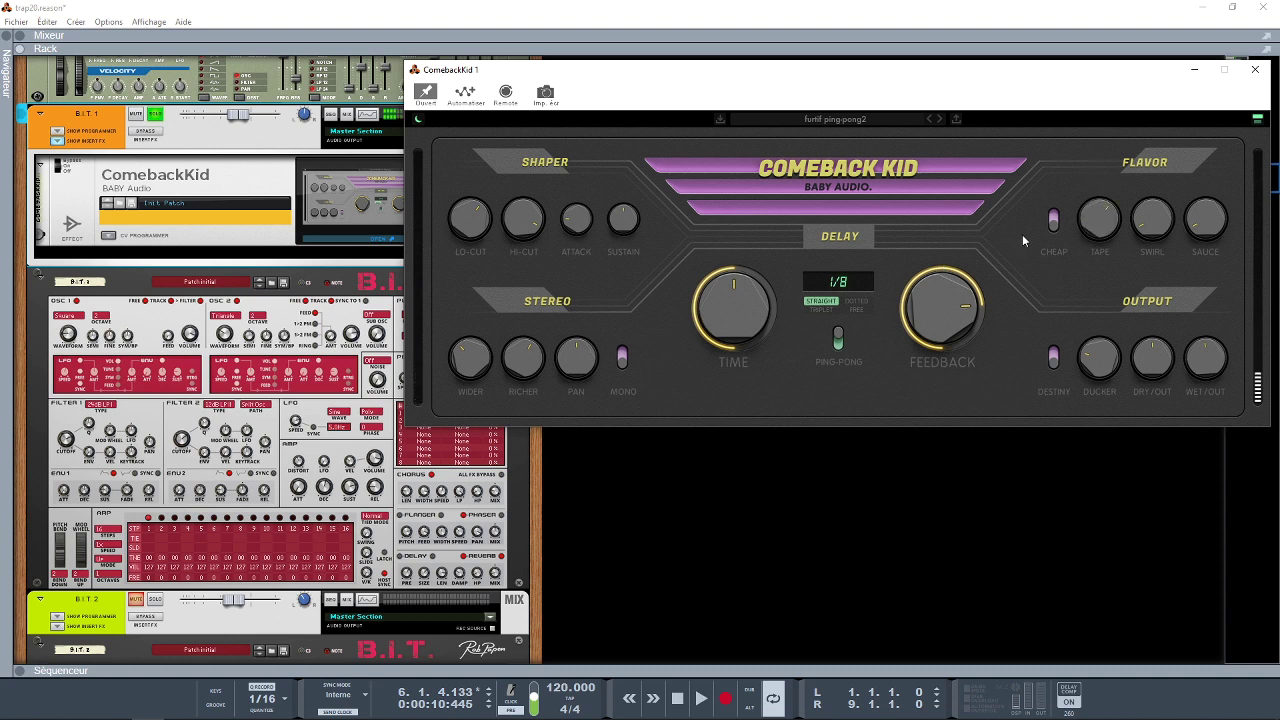
key(space)
drag(950, 311, 952, 362)
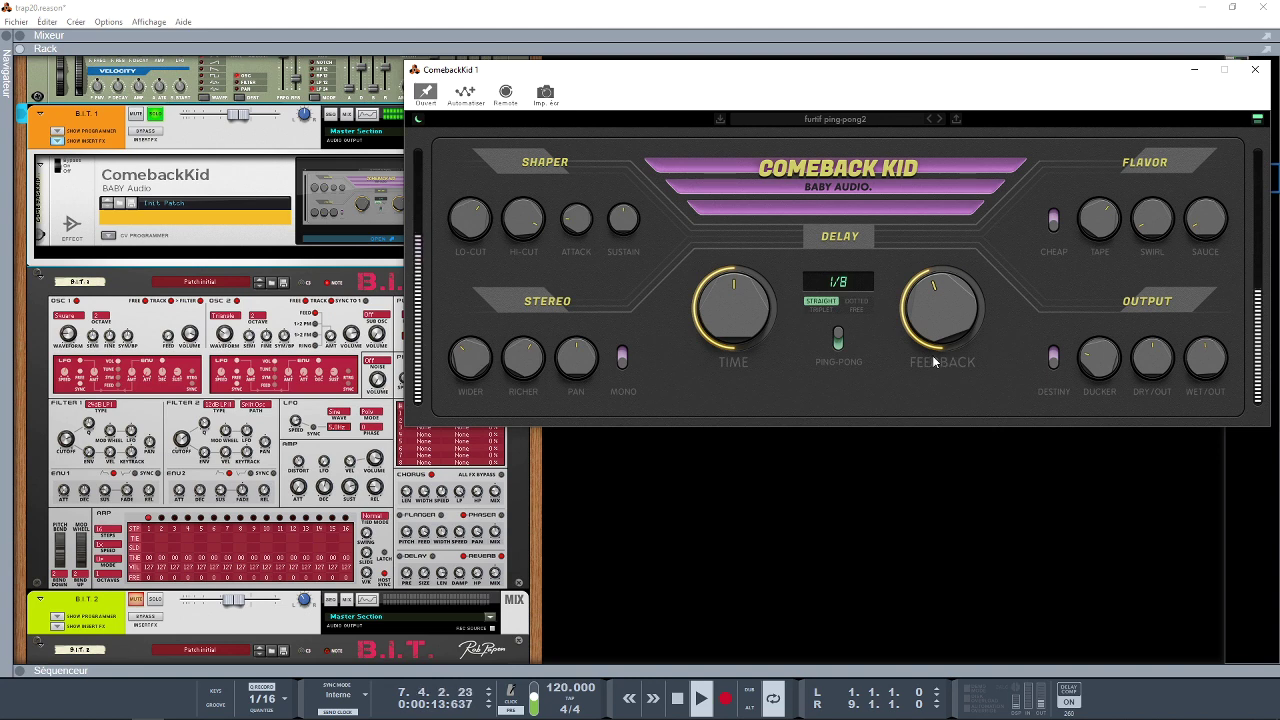
key(space)
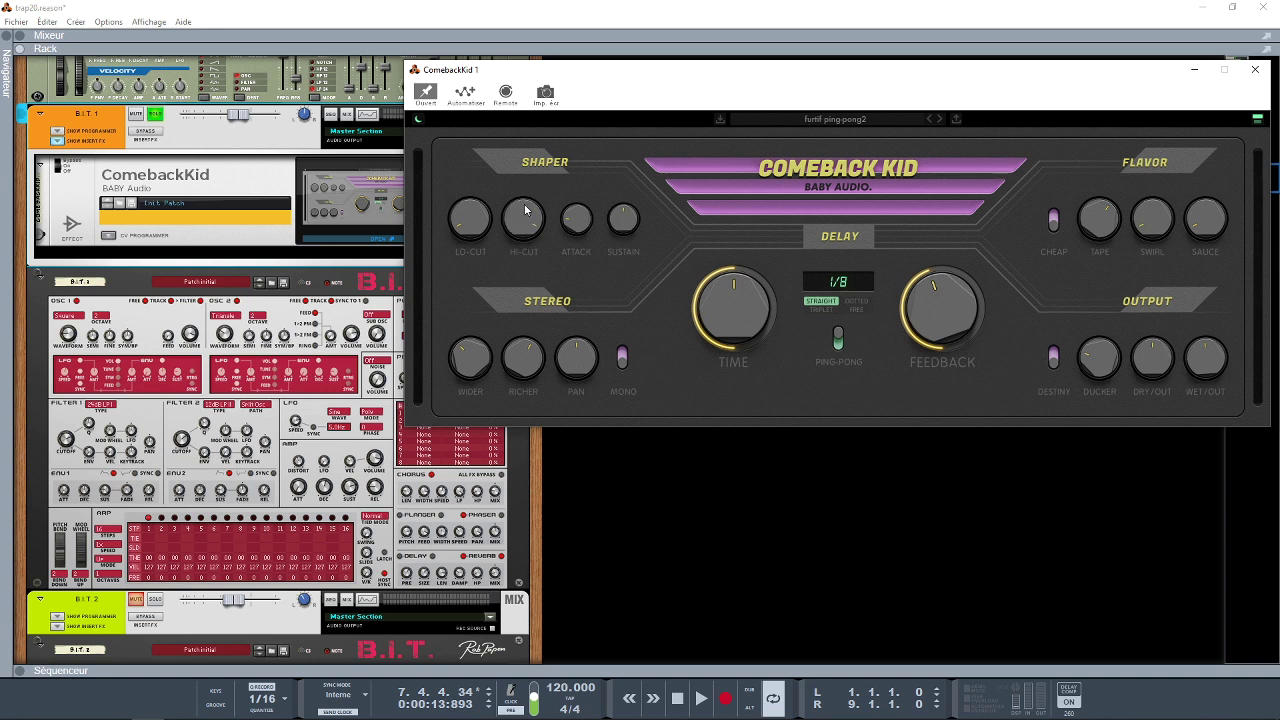
Play the loop and sweep the Hi-Cut filter to compare its effect, ending with it at a high setting.
key(space)
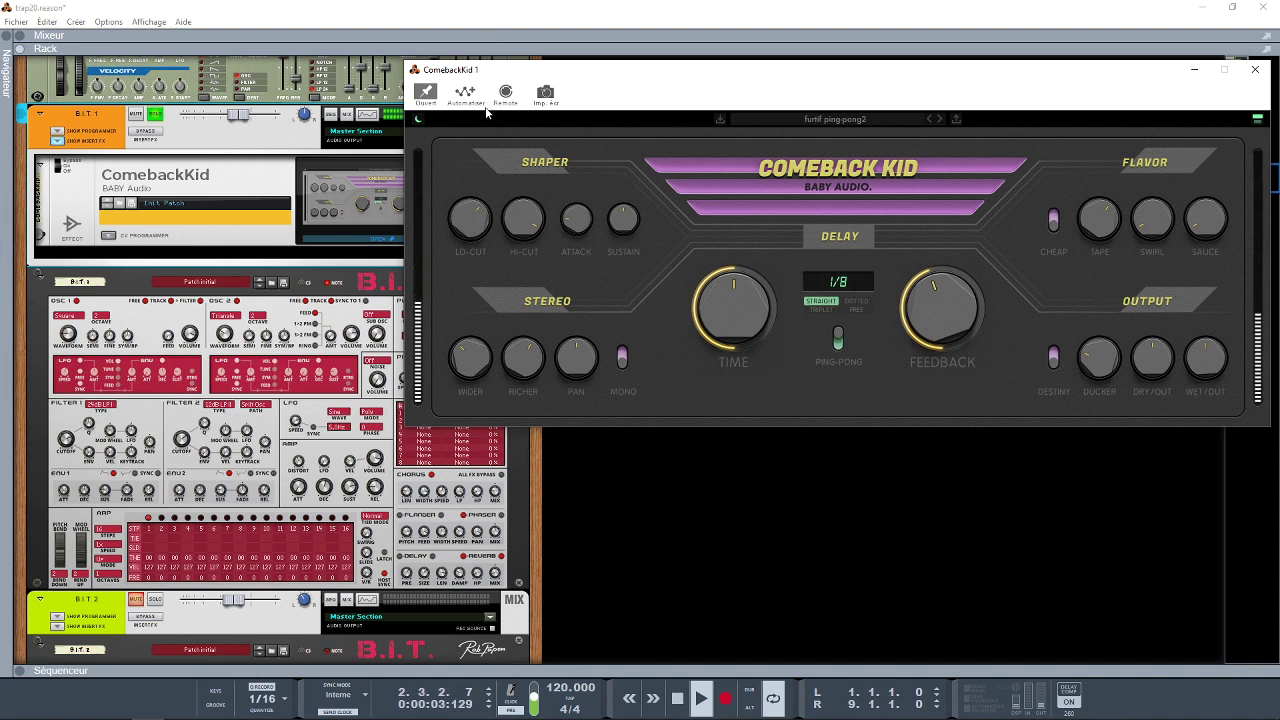
key(space)
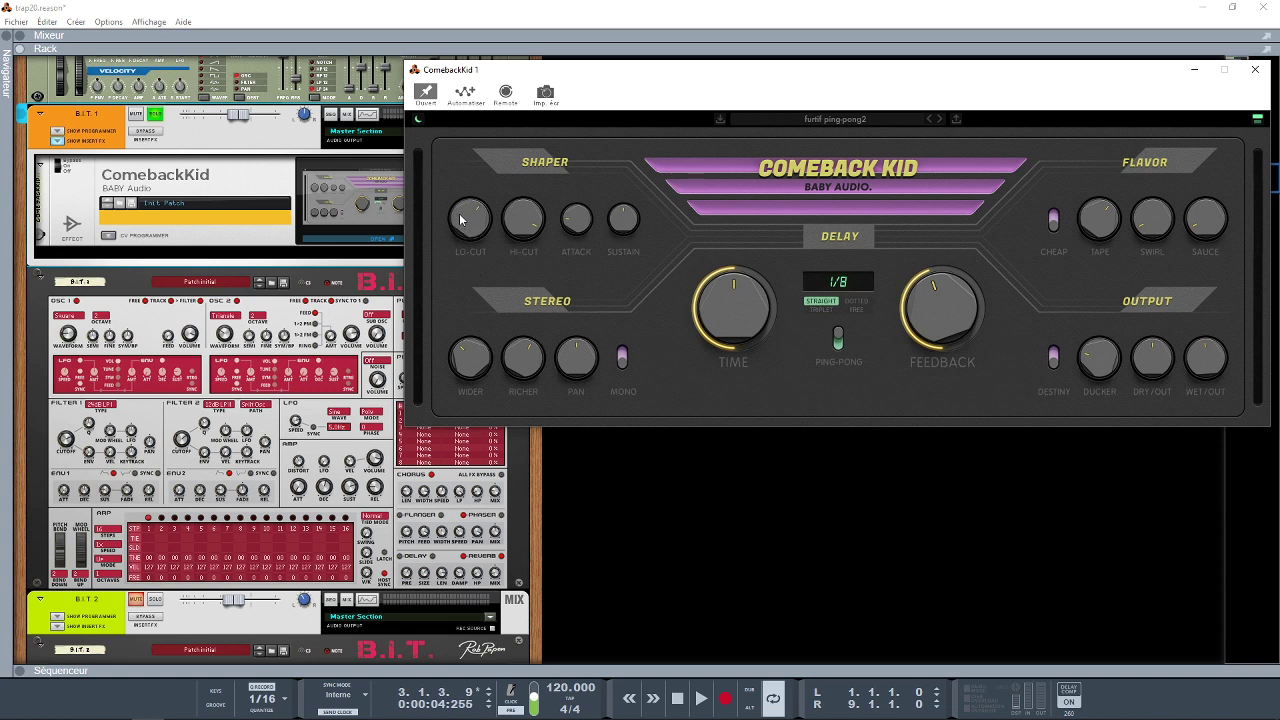
key(space)
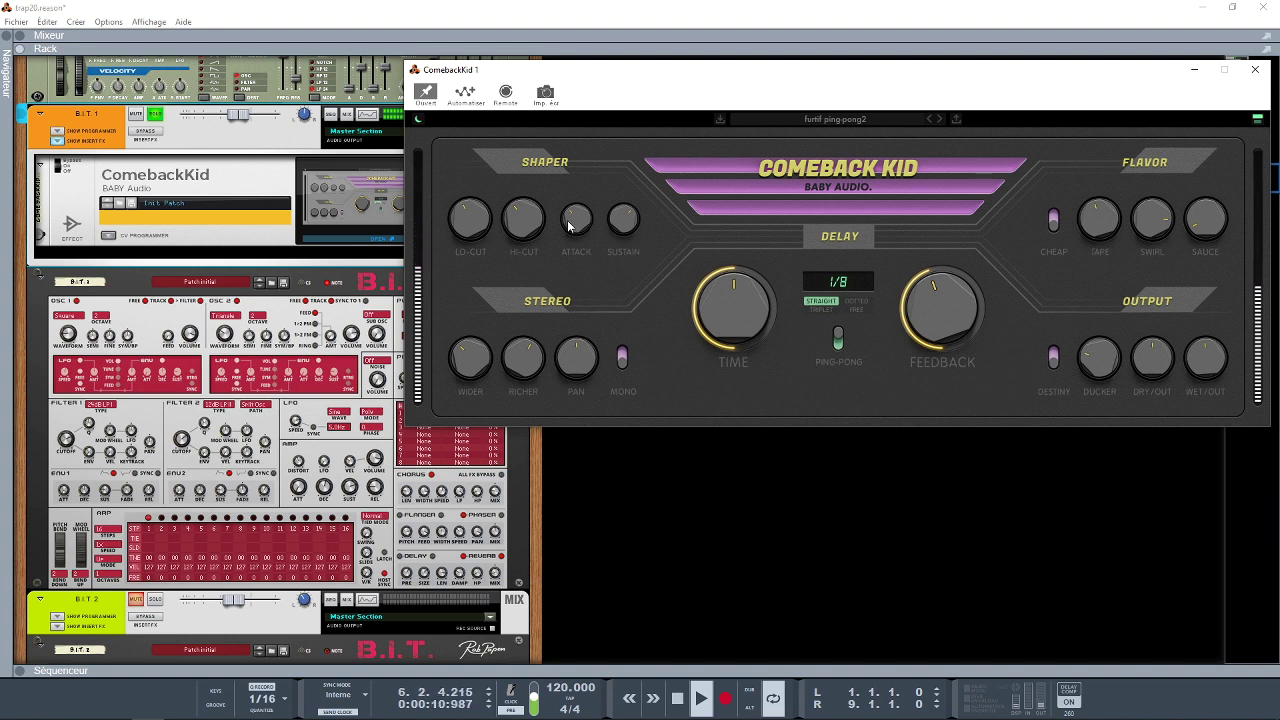
drag(521, 190, 525, 144)
drag(514, 220, 517, 194)
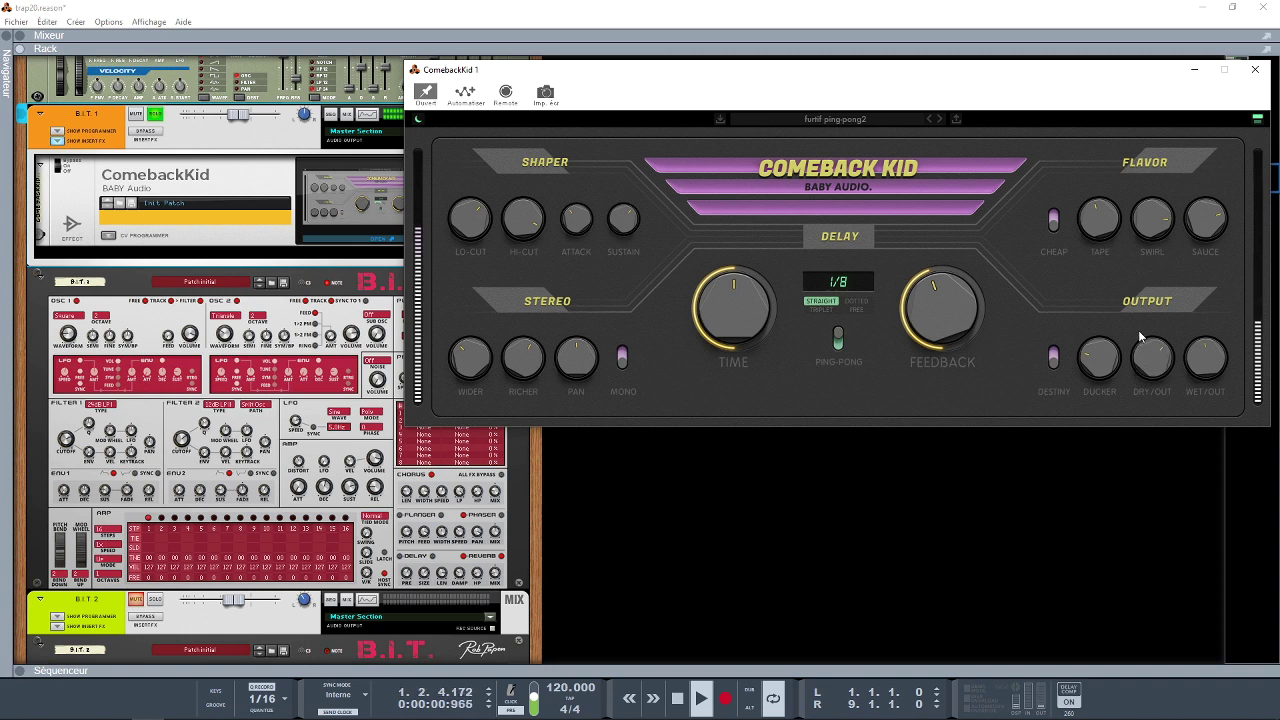
Dip the Wet/Out level and restore it, and sweep Feedback up high and back down to a low setting.
drag(1205, 372, 1182, 459)
drag(1207, 358, 1210, 302)
drag(965, 328, 969, 281)
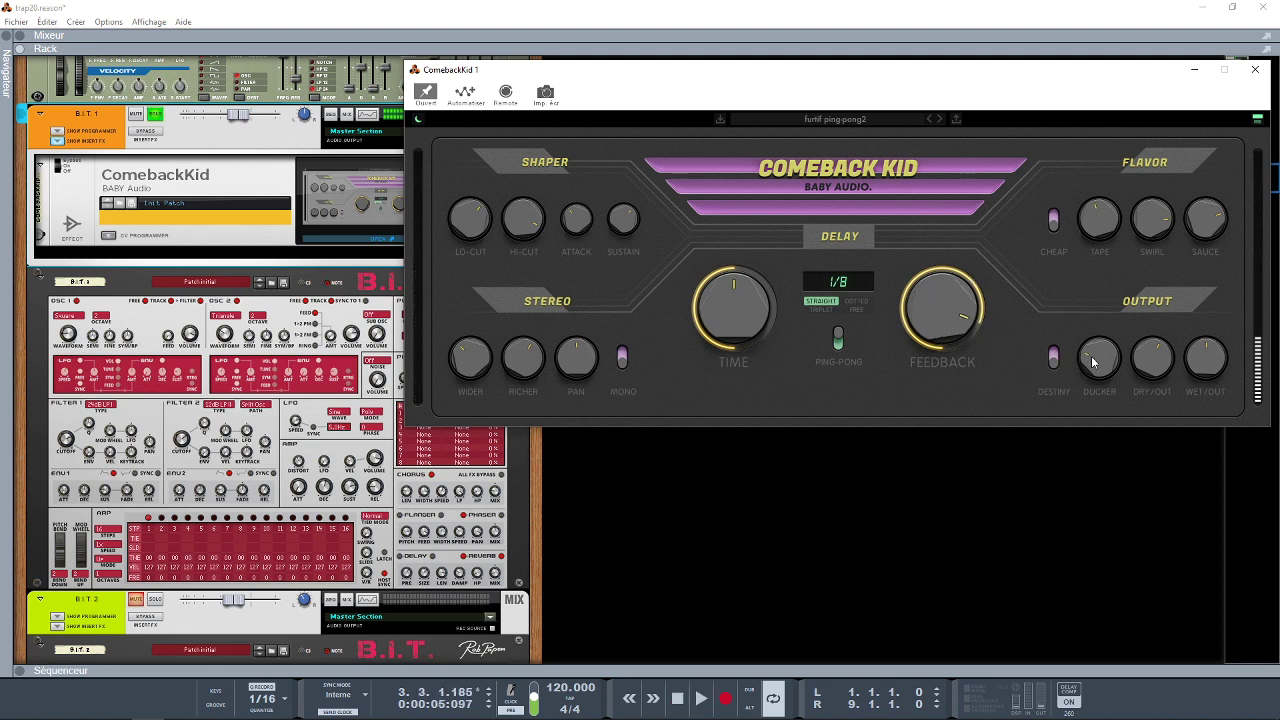
drag(938, 295, 934, 383)
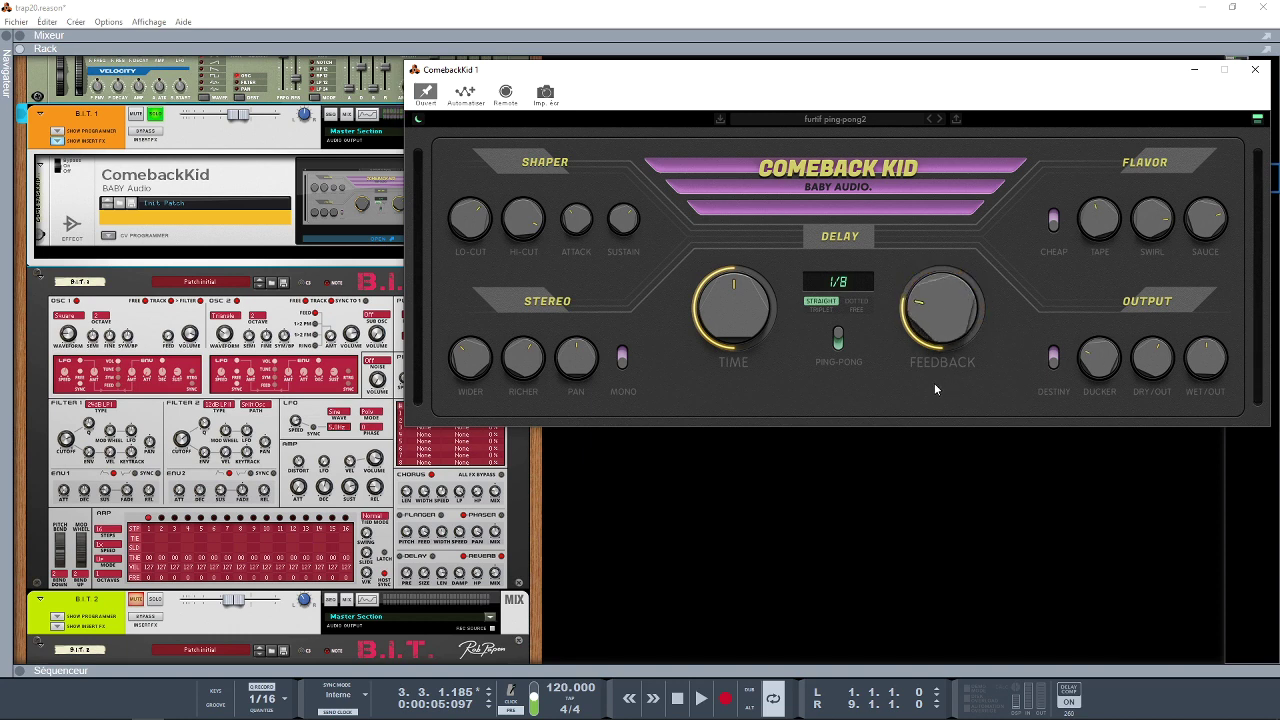
Play the loop, compare Ping-Pong off and on, and fine-tune Feedback to a low setting.
key(space)
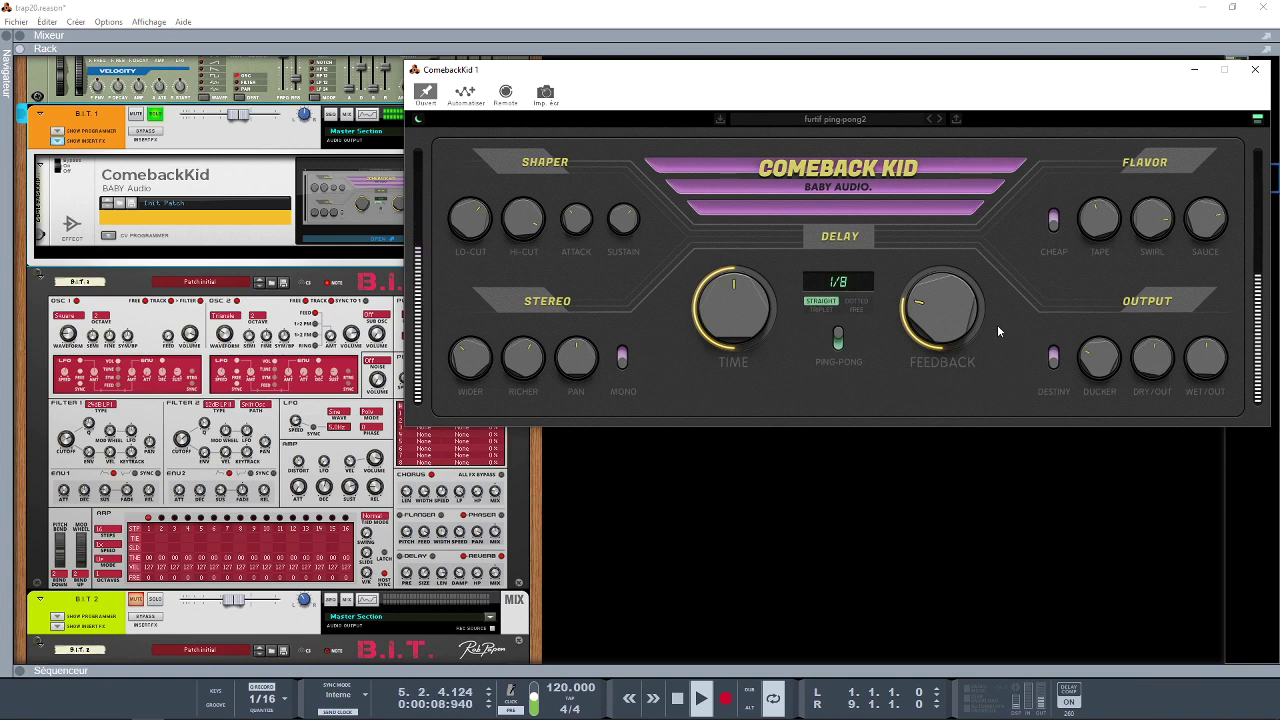
drag(932, 320, 932, 326)
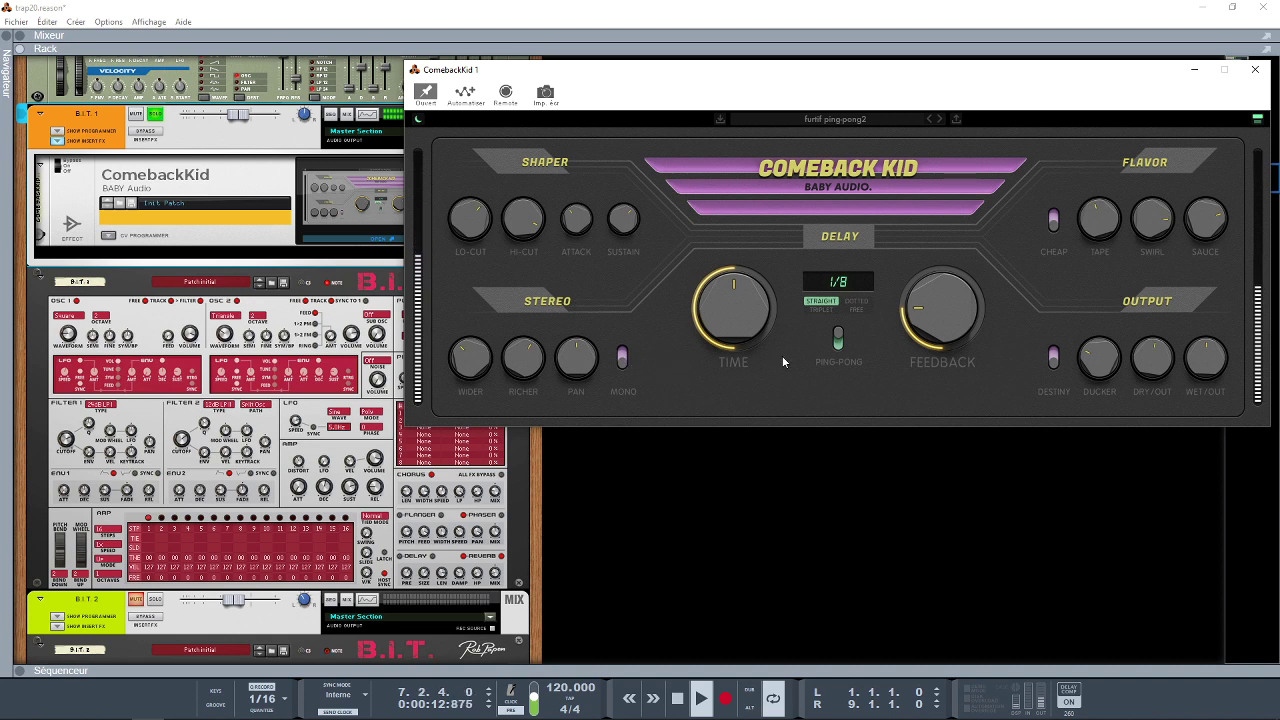
click(838, 338)
click(838, 338)
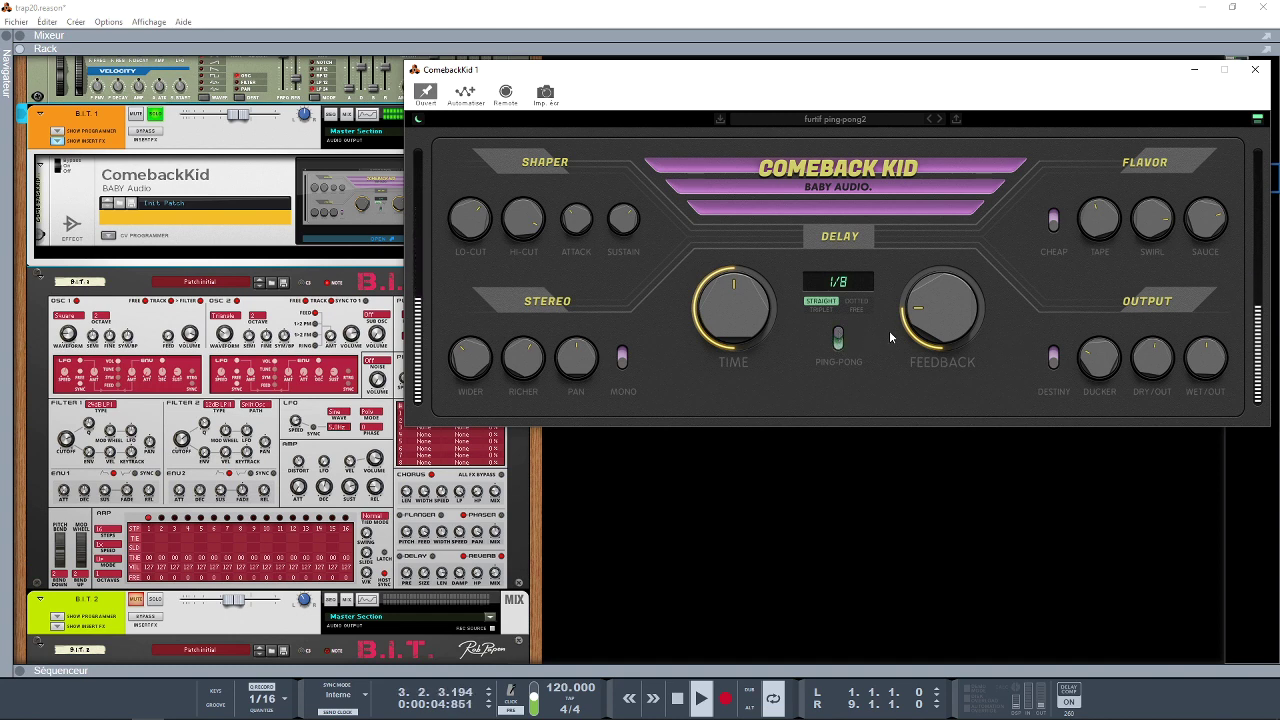
drag(934, 318, 933, 306)
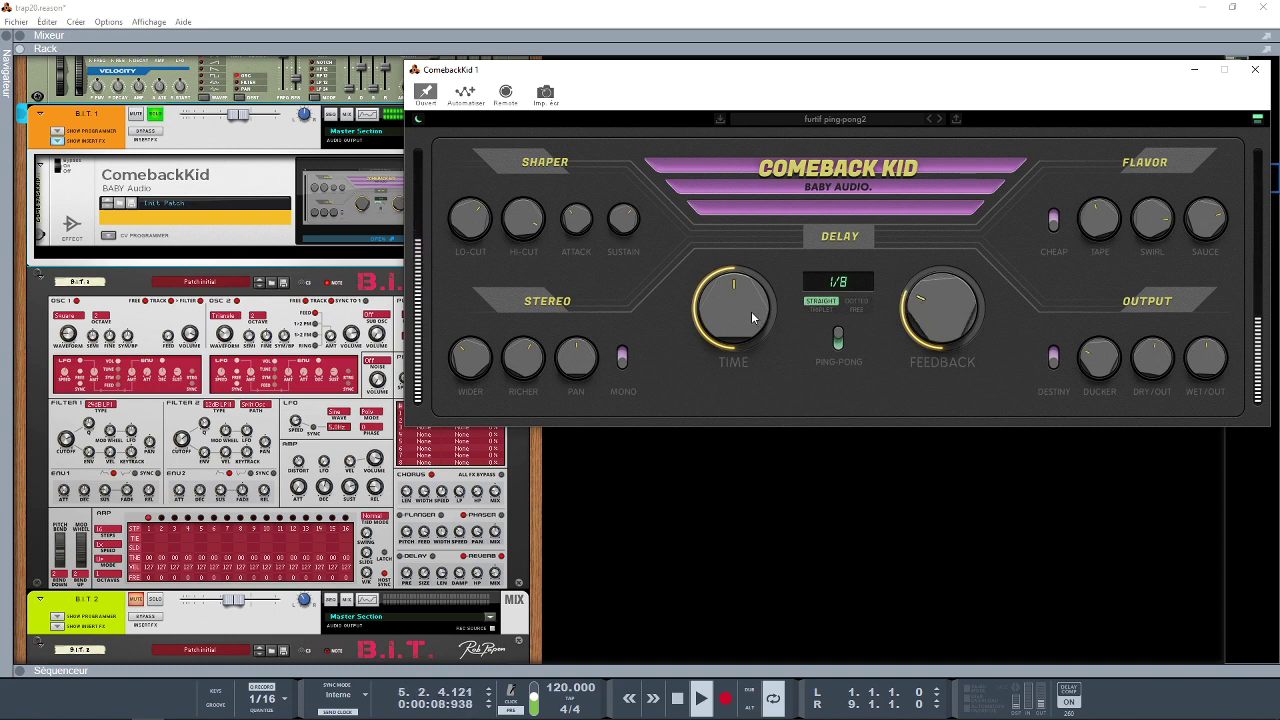
Try a 1/2 delay time on the playing loop, and bring the time down to 1/16.
drag(750, 311, 741, 251)
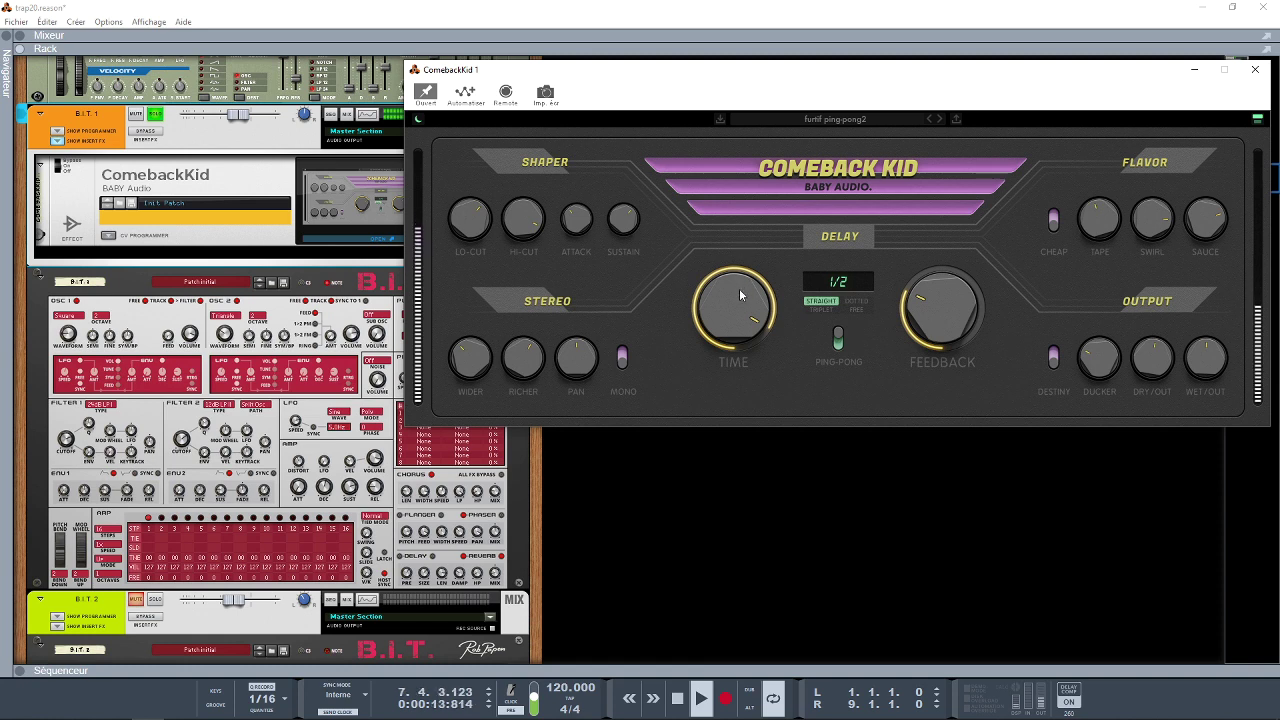
key(space)
drag(737, 298, 744, 394)
key(space)
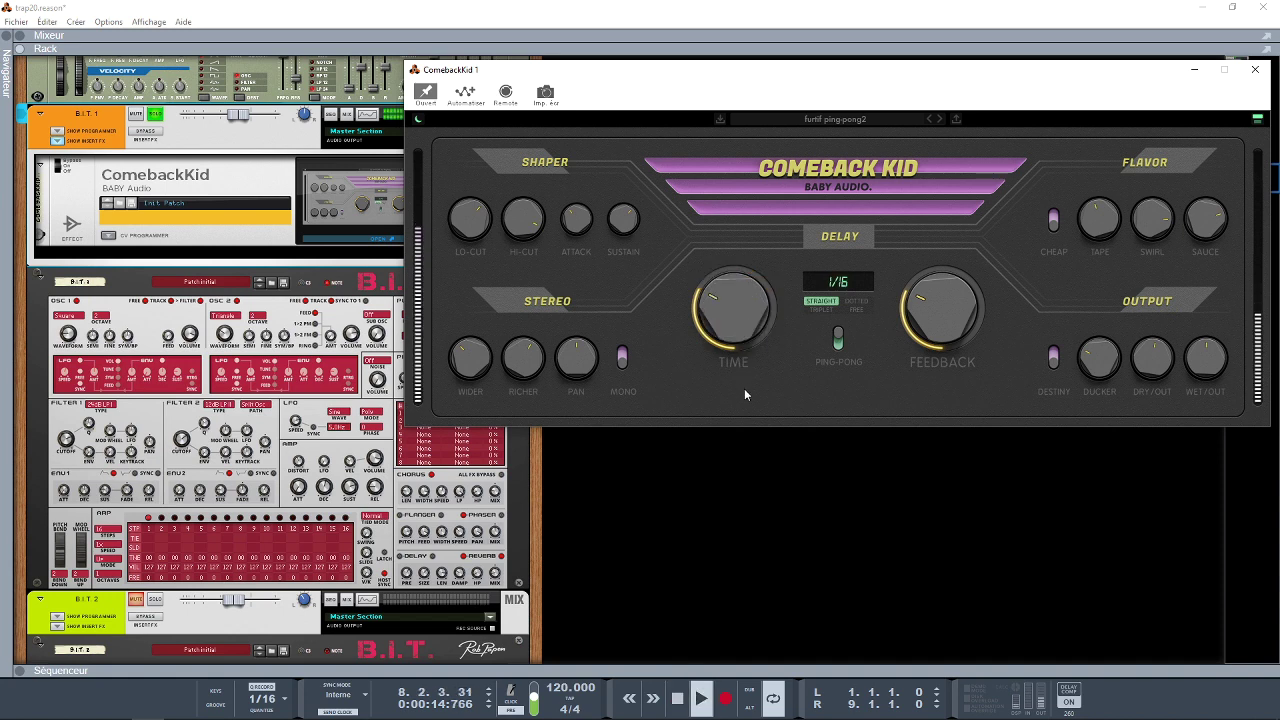
Switch the 1/16 delay to Triplet and raise Feedback high, pausing and resuming playback to hear the repeats.
click(820, 310)
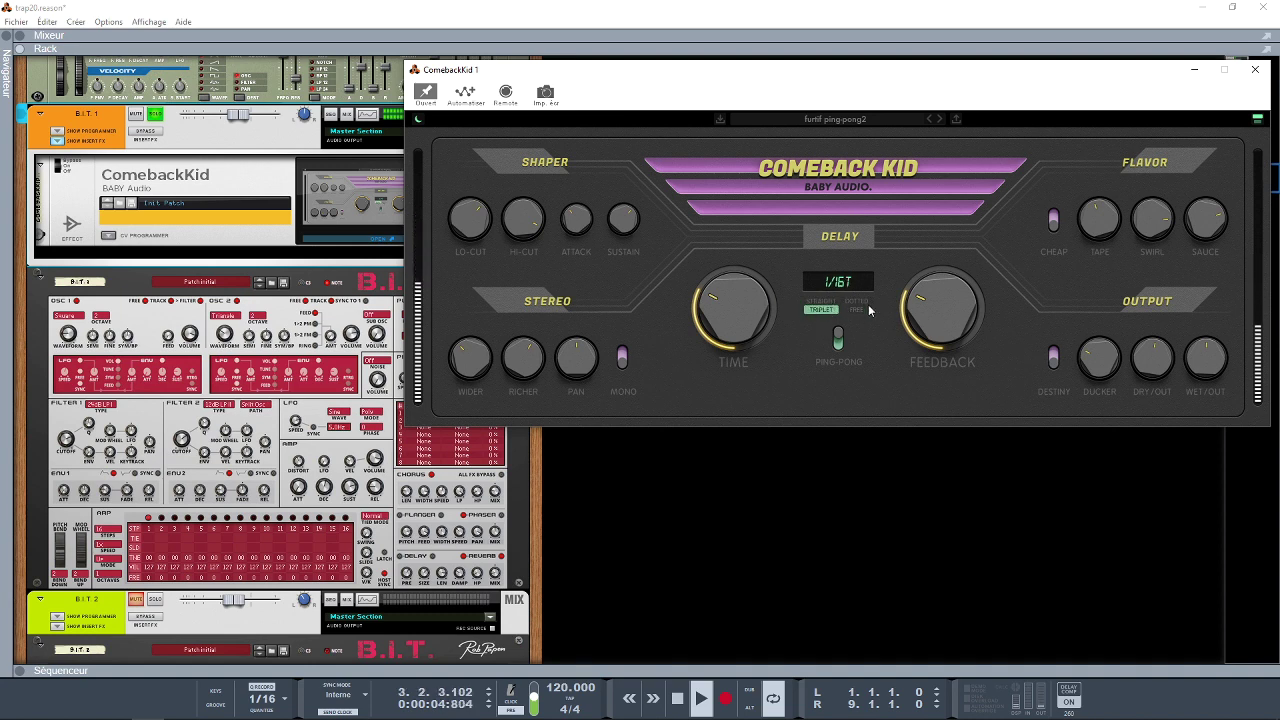
drag(912, 313, 900, 248)
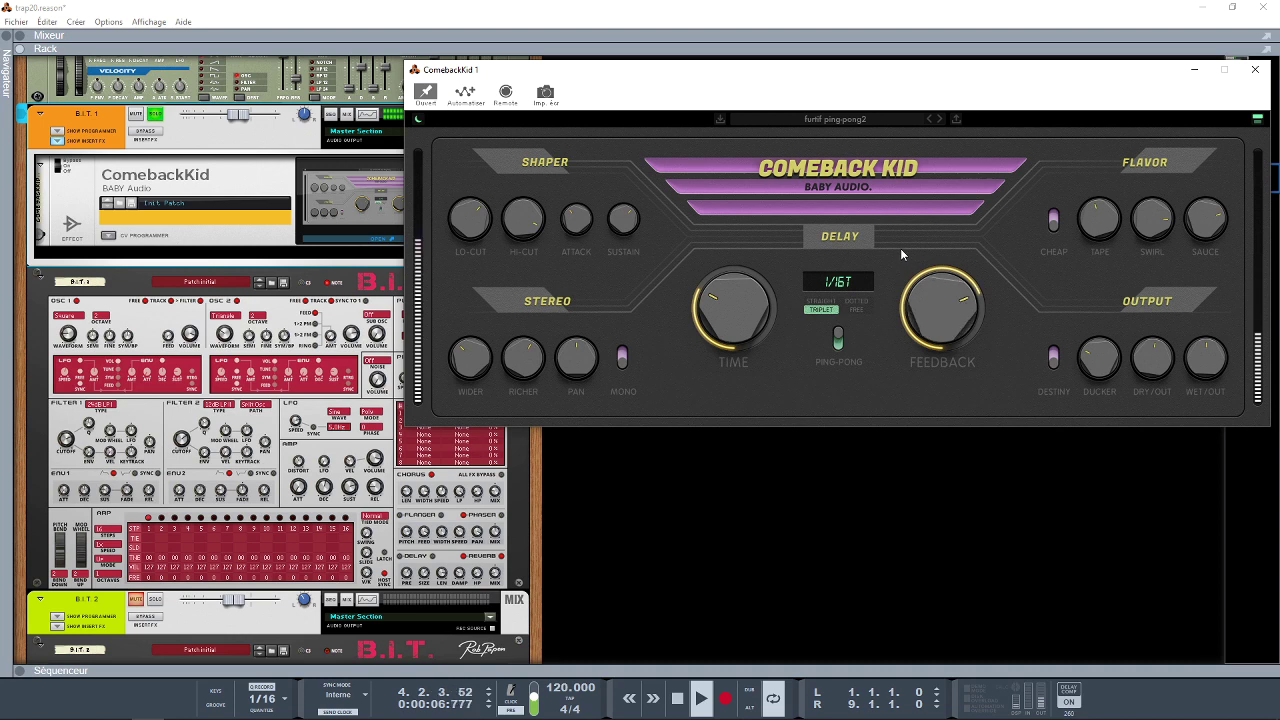
key(space)
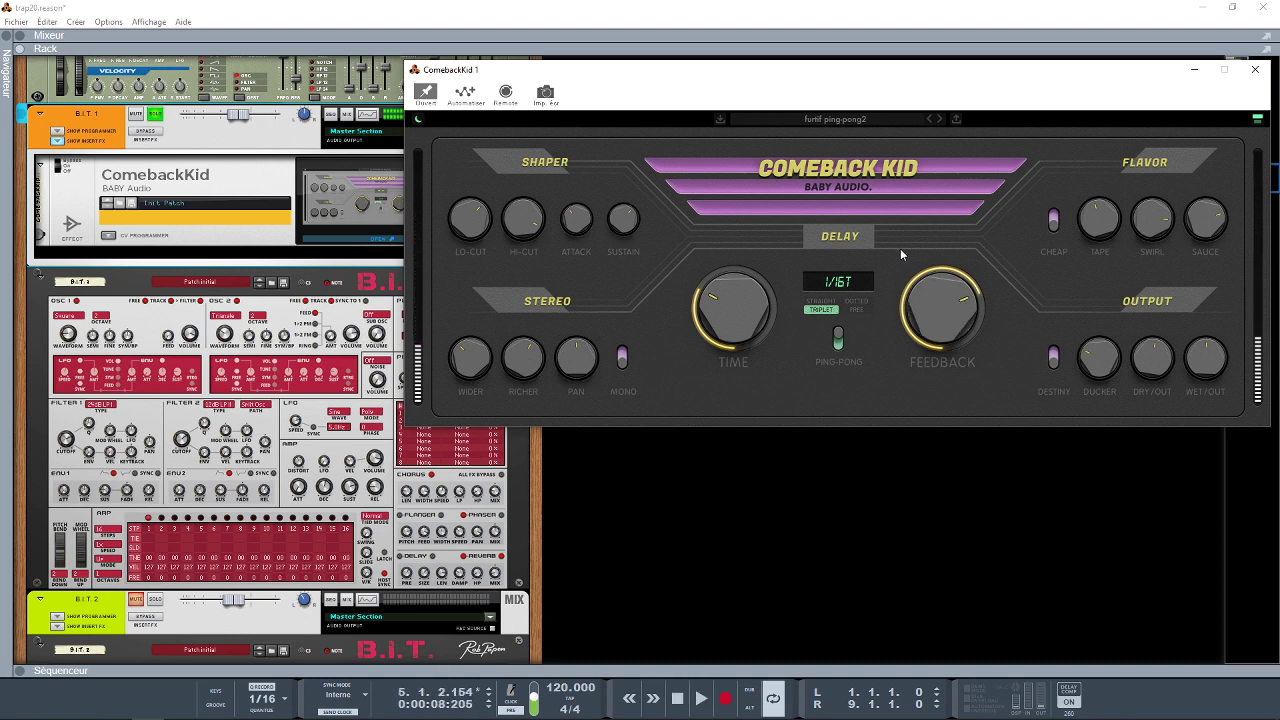
key(space)
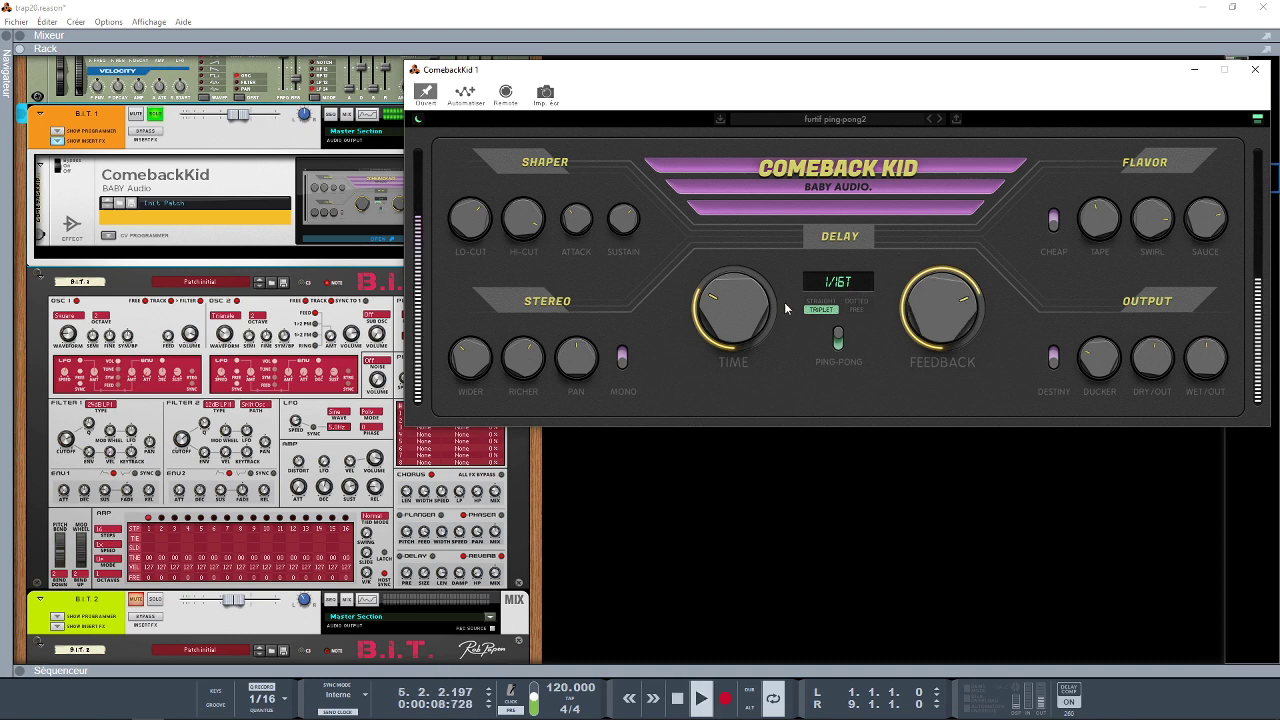
Try the 1/4 Triplet delay time, return to 1/8 Straight, and lower Feedback to slightly above its midpoint.
drag(764, 287, 769, 262)
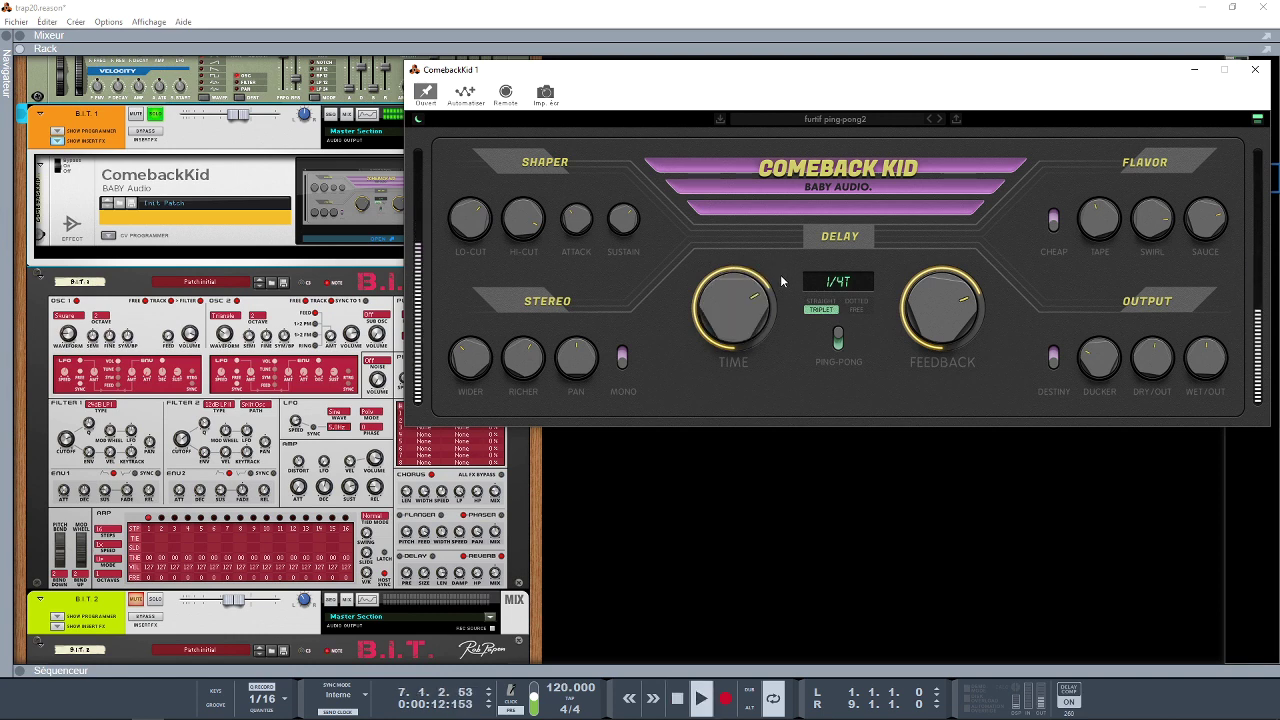
mouse_move(753, 323)
mouse_down()
mouse_move(754, 344)
mouse_move(766, 306)
mouse_up()
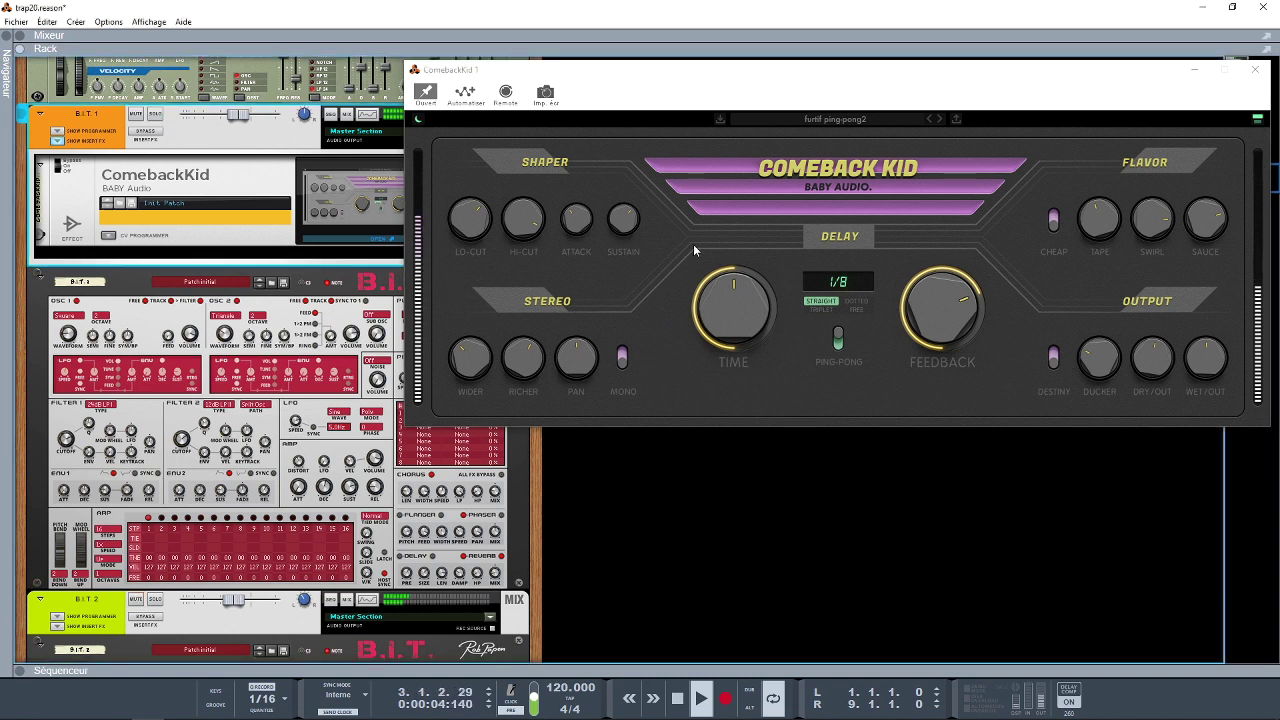
click(963, 323)
drag(963, 323, 959, 333)
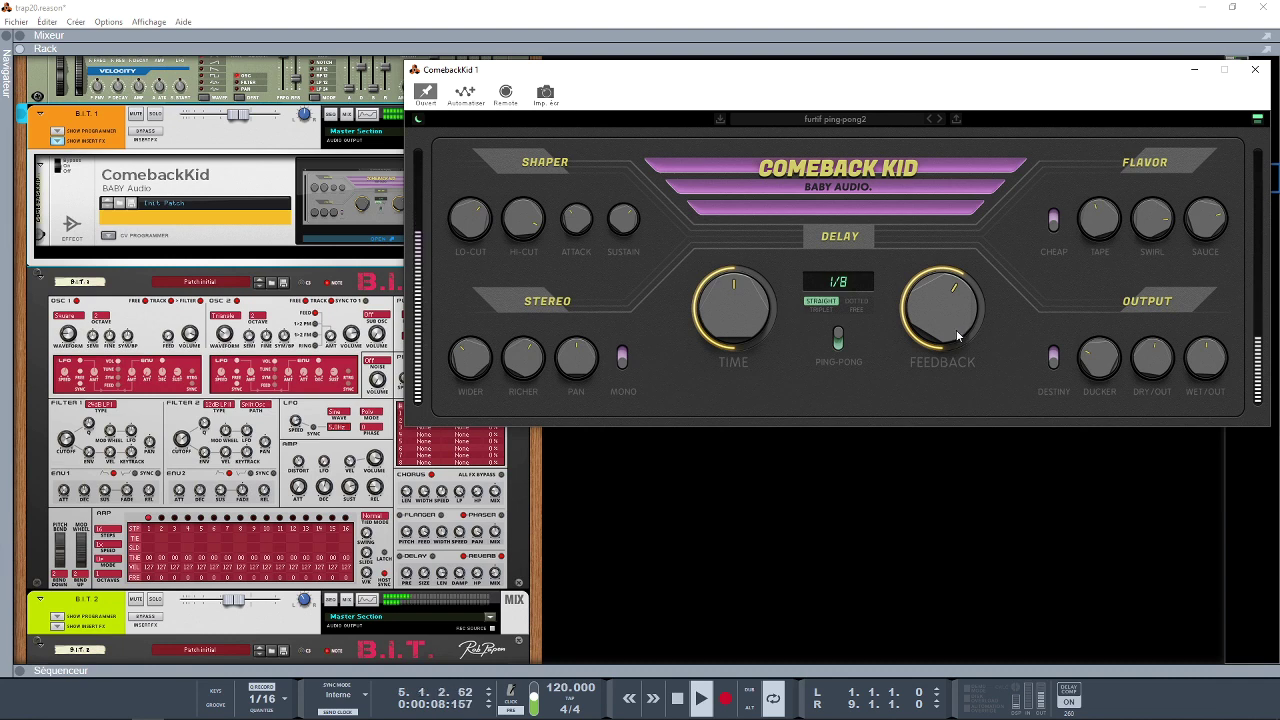
Turn off looping, lower the delay's Feedback to slightly below its midpoint, and stop playback.
click(777, 702)
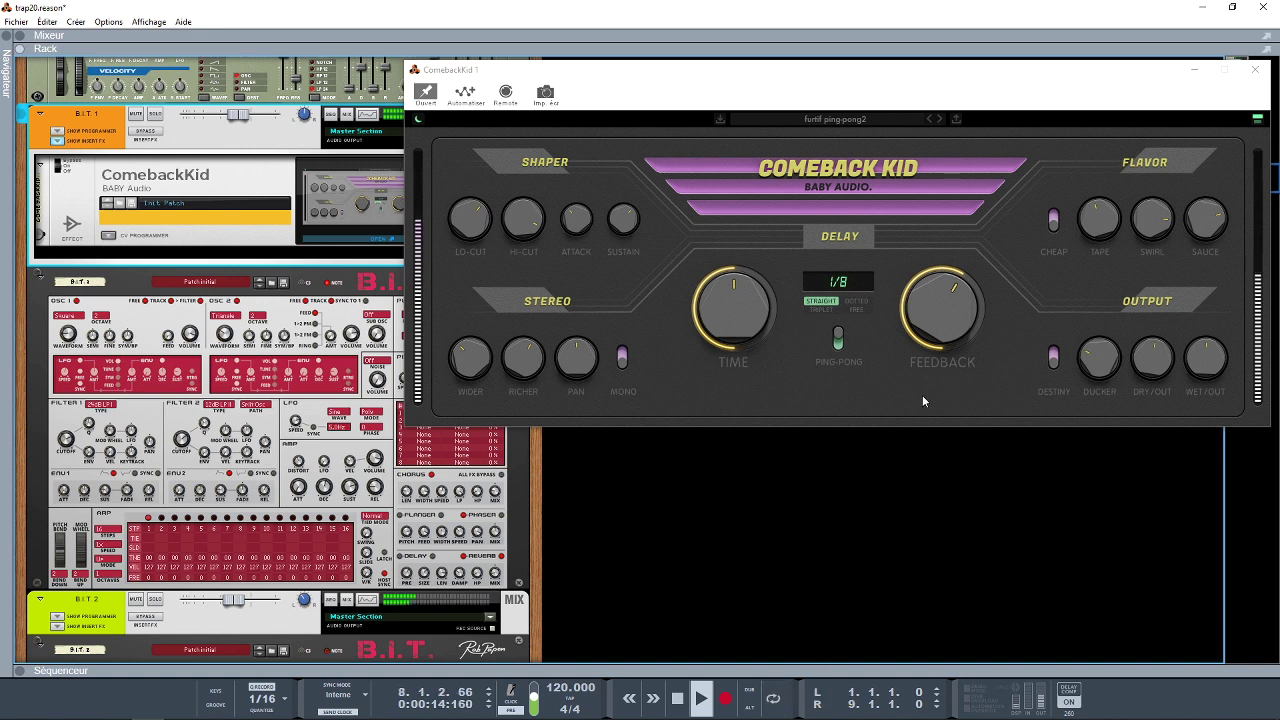
drag(933, 322, 934, 352)
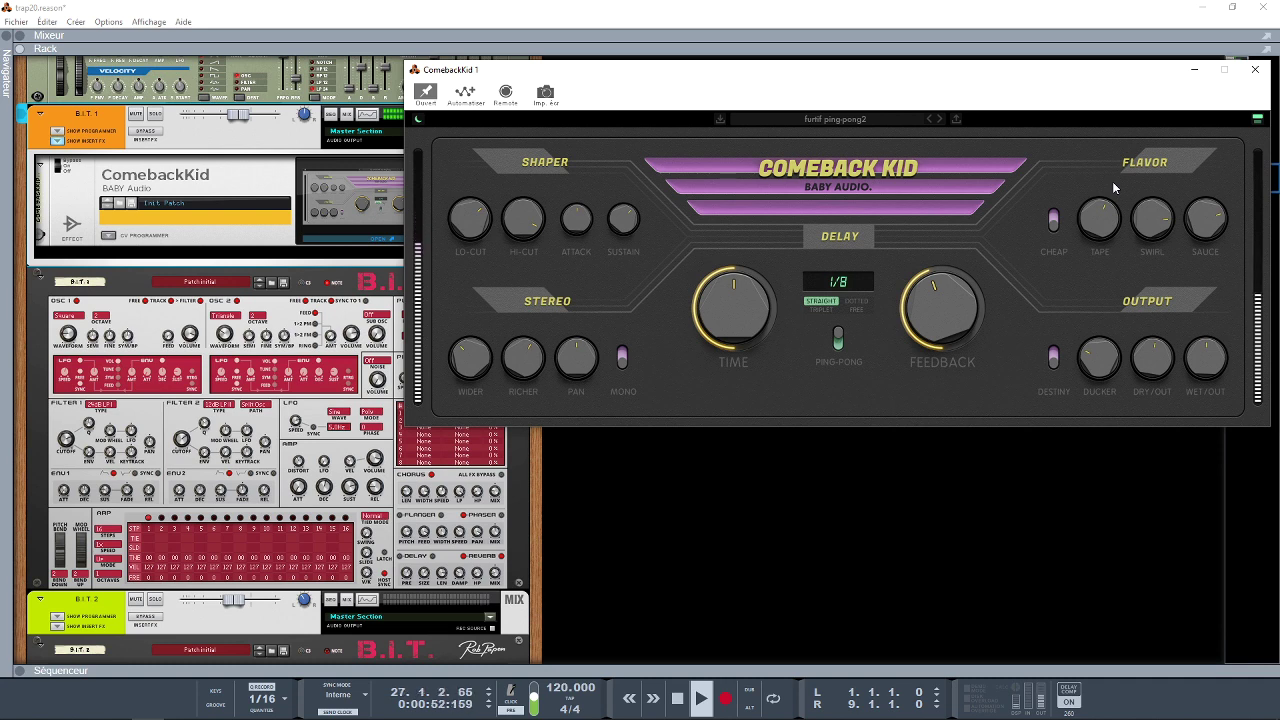
key(space)
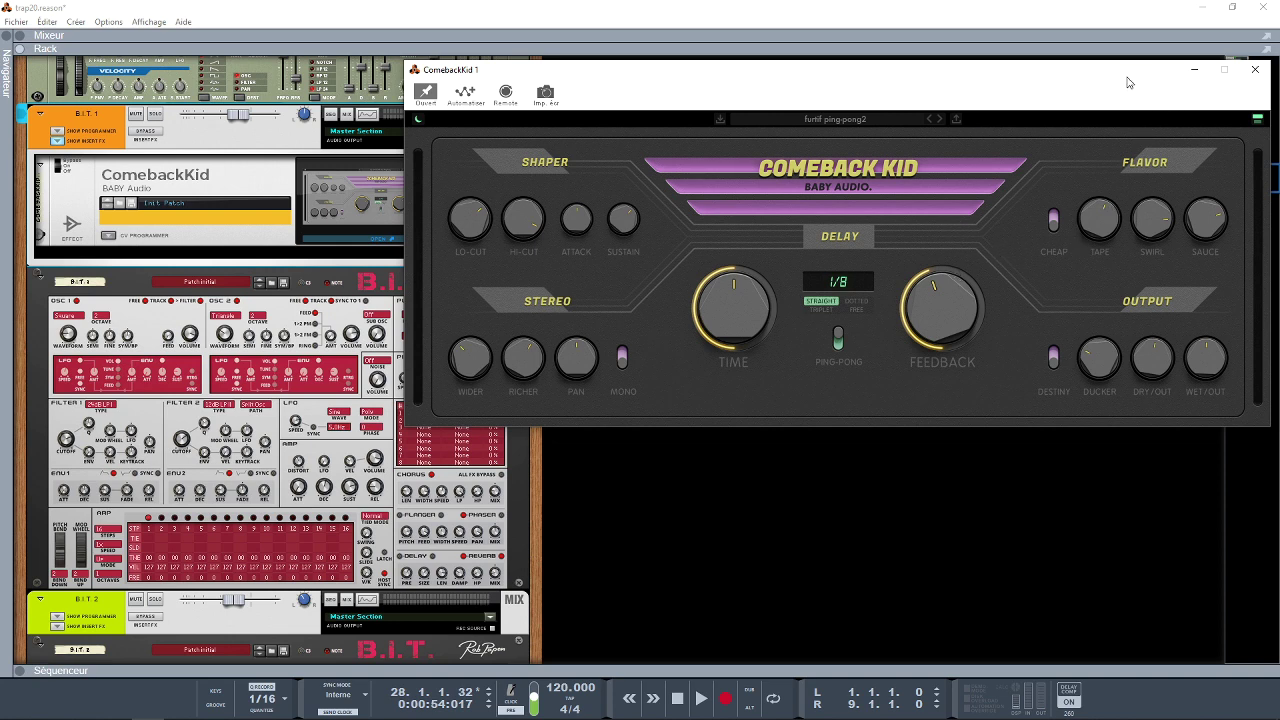
drag(1125, 75, 1078, 72)
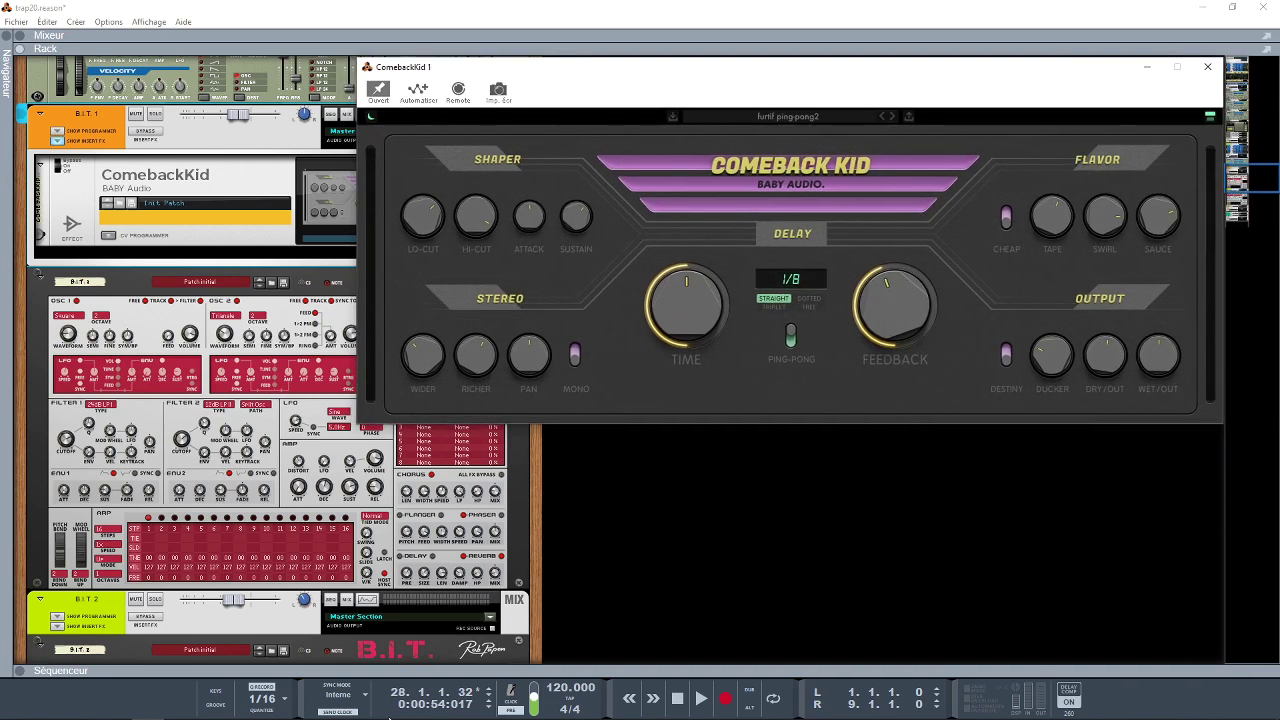
Switch to Chrome and view the features and pricing of Comeback Kid on its Plugin Boutique product page.
mouse_move(390, 716)
click(115, 707)
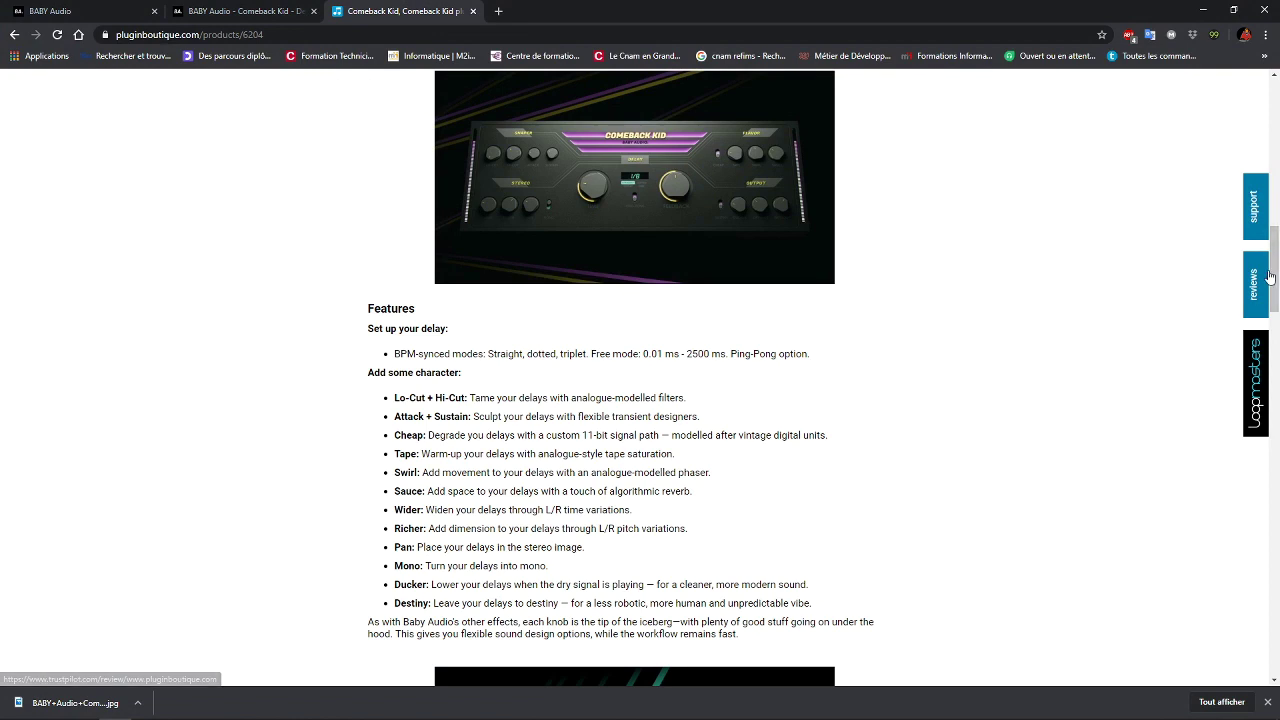
drag(1277, 270, 1277, 138)
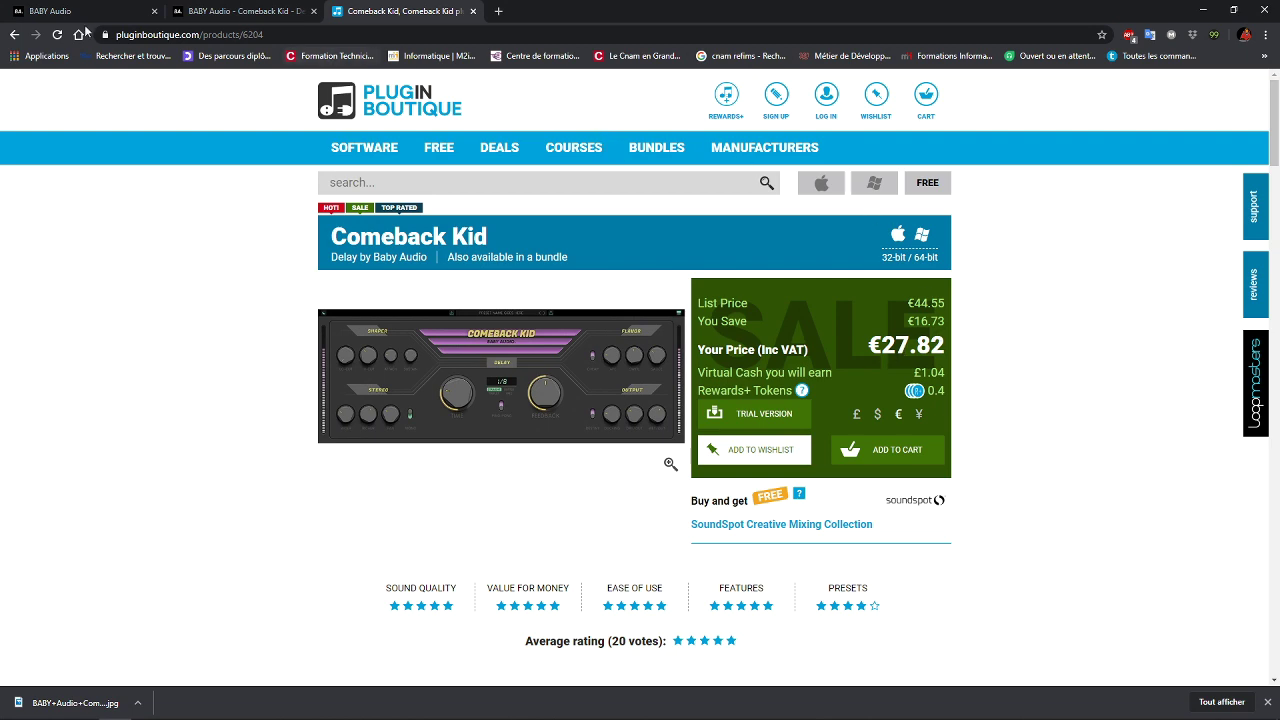
Look over the Baby Audio home page and the Comeback Kid product page down to its signal flow and compatibility sections.
click(55, 10)
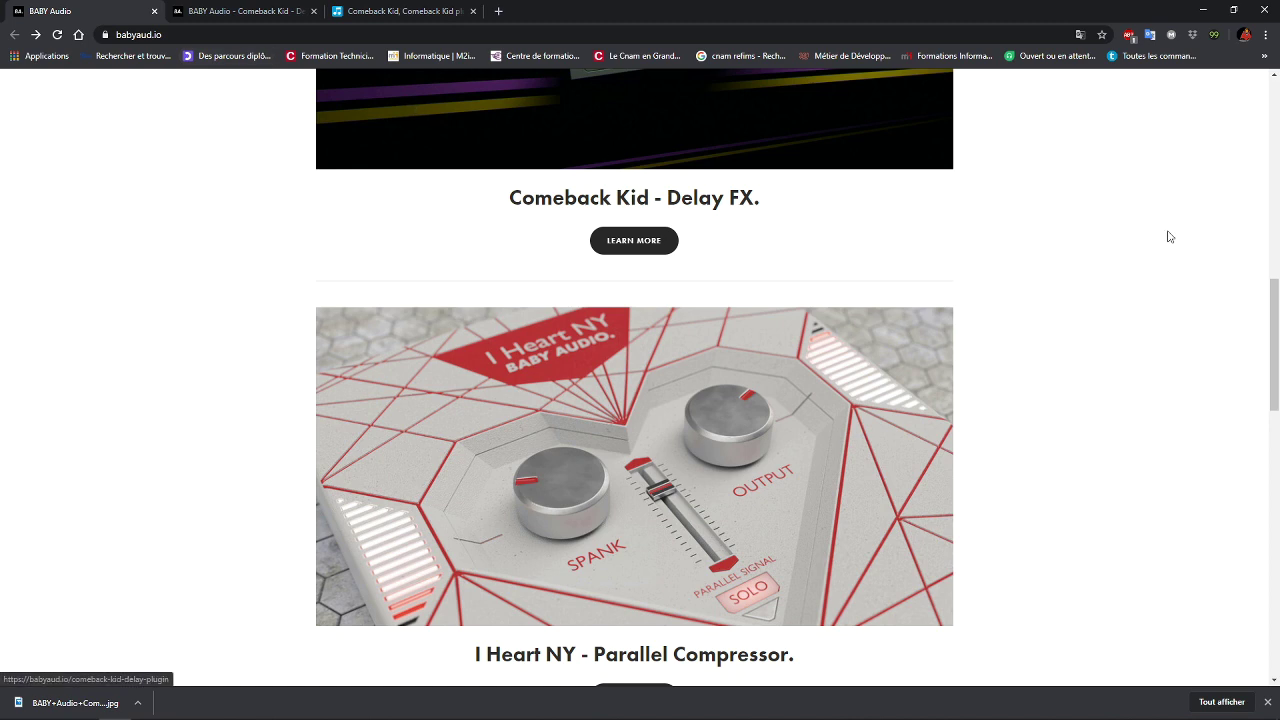
drag(1275, 329, 1275, 241)
click(226, 12)
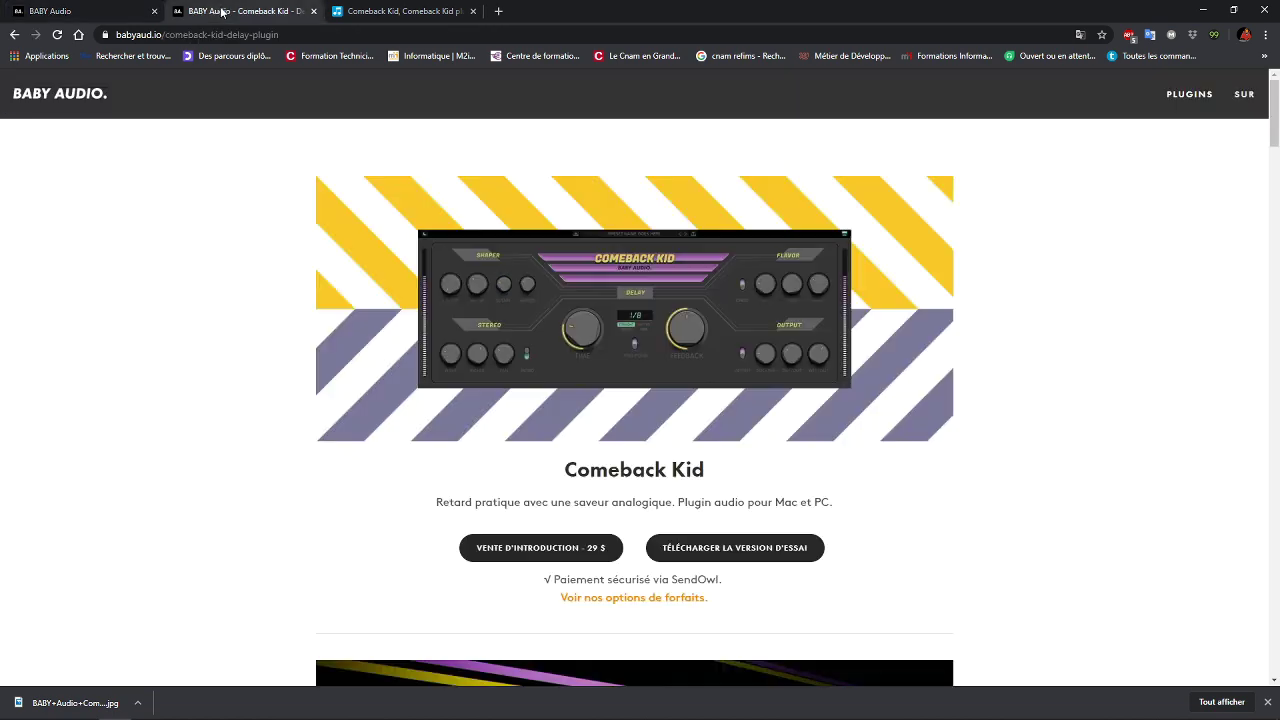
drag(1275, 130, 1275, 481)
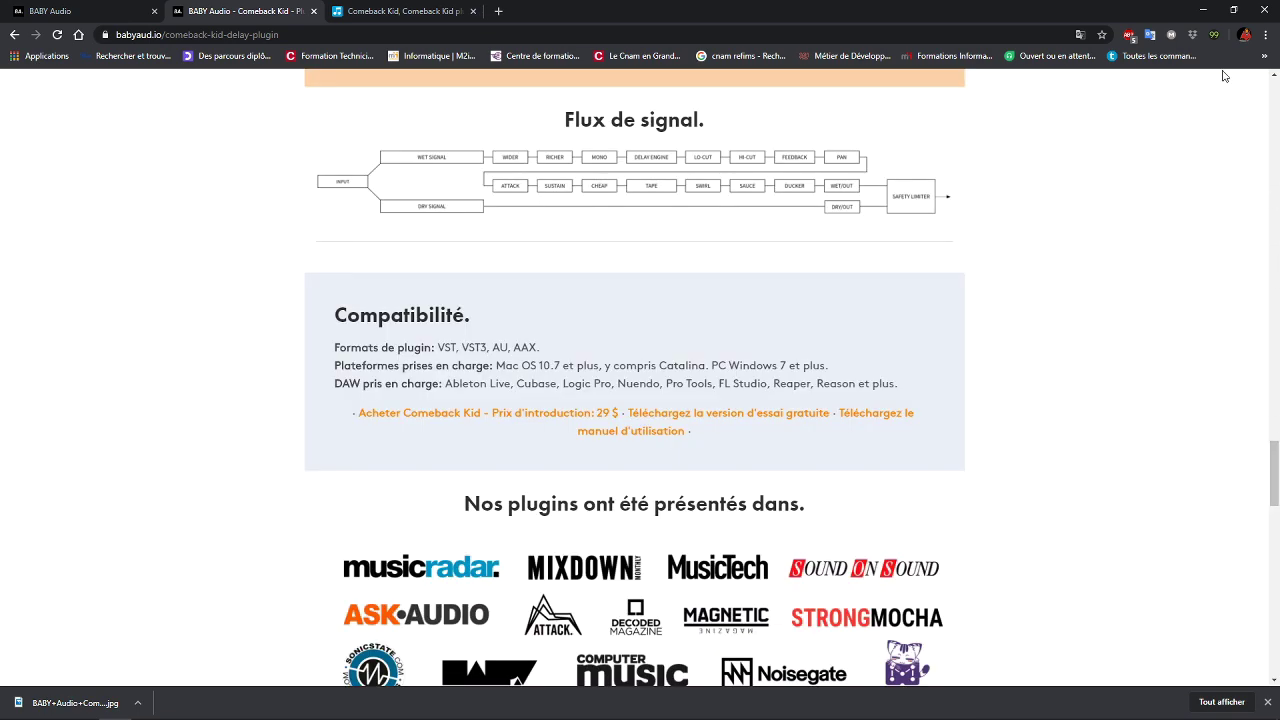